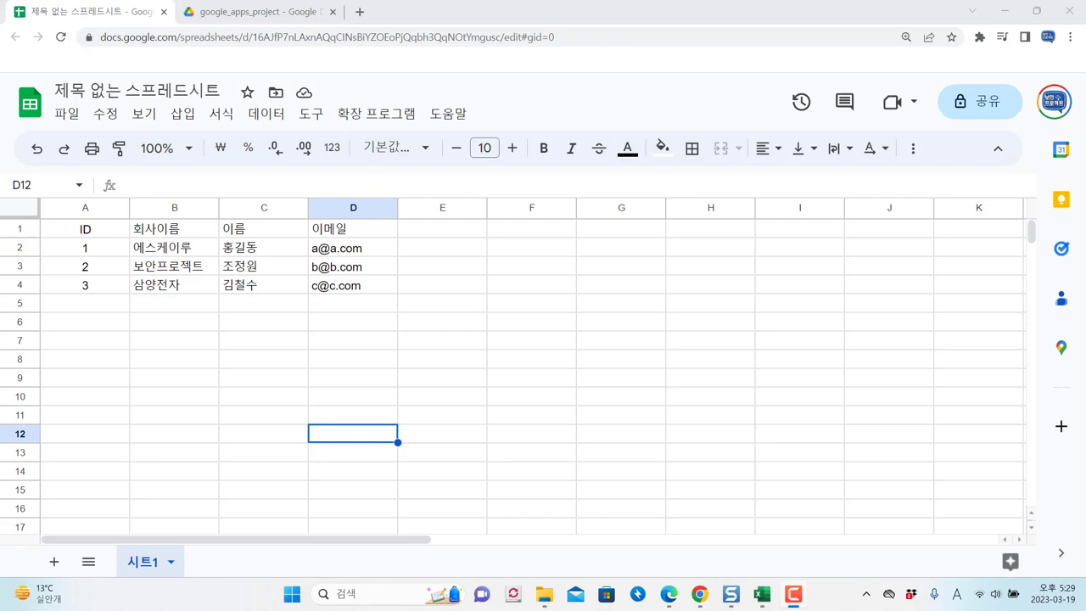
# Step: Check the contents of the google_apps_project Drive folder and return to the spreadsheet's contact table, selecting cell D4
pyautogui.click(292, 10)
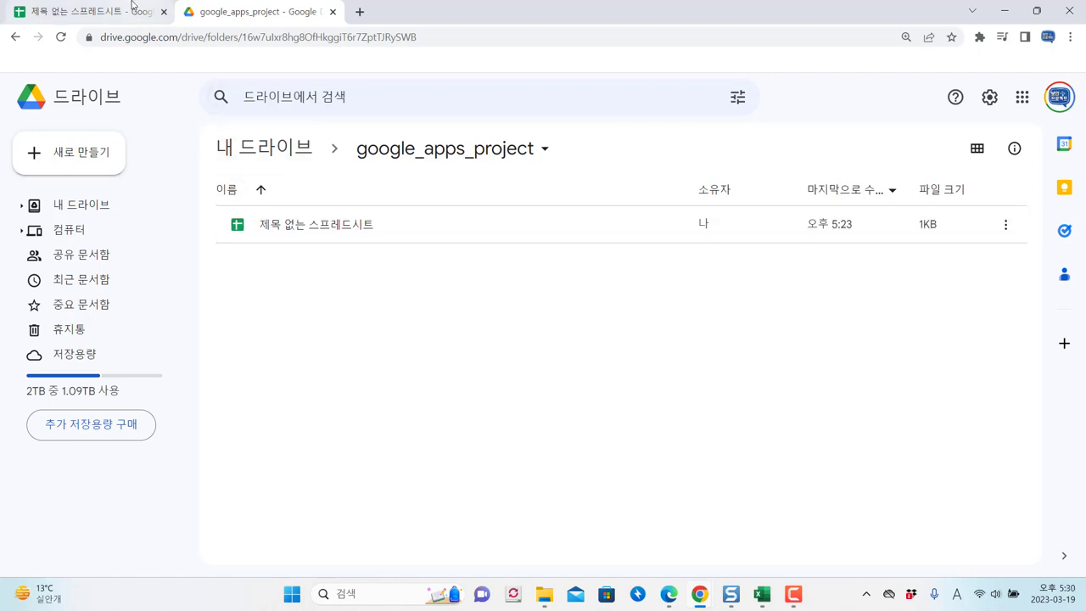
pyautogui.moveTo(133, 5)
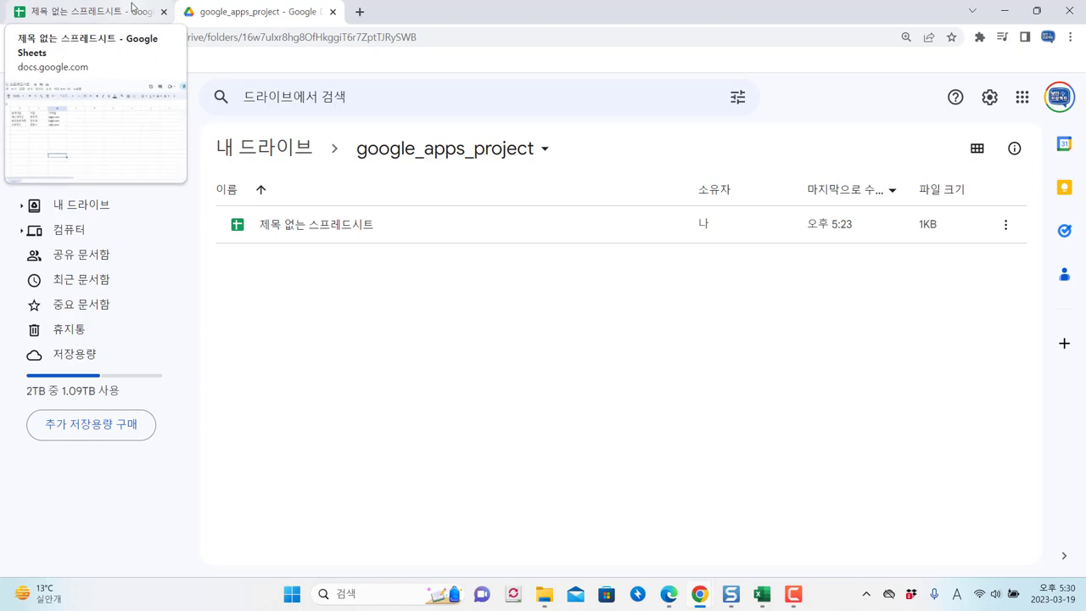
pyautogui.click(134, 6)
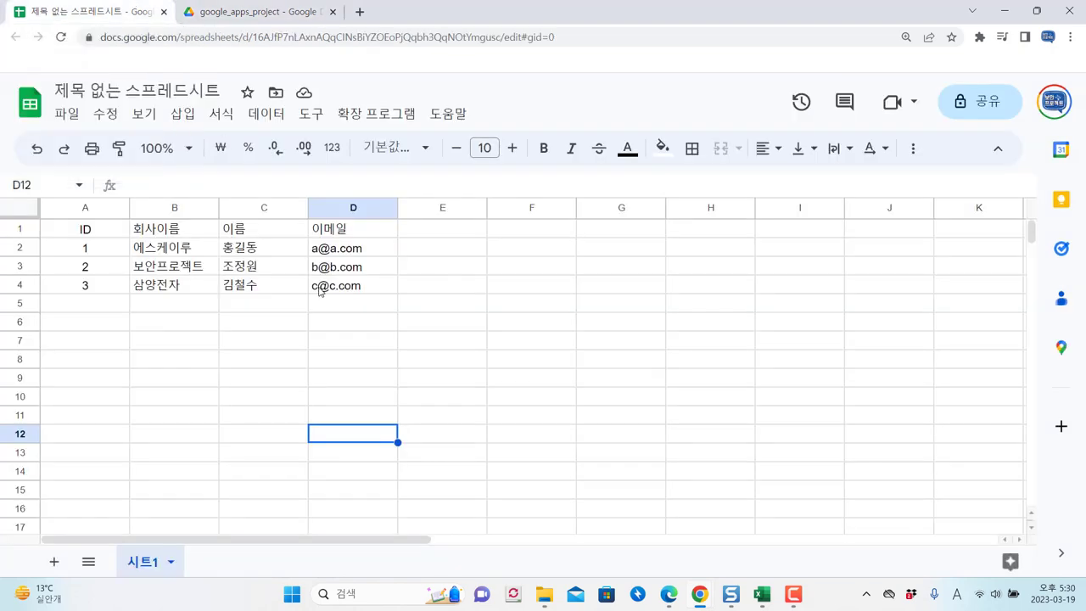
pyautogui.click(320, 291)
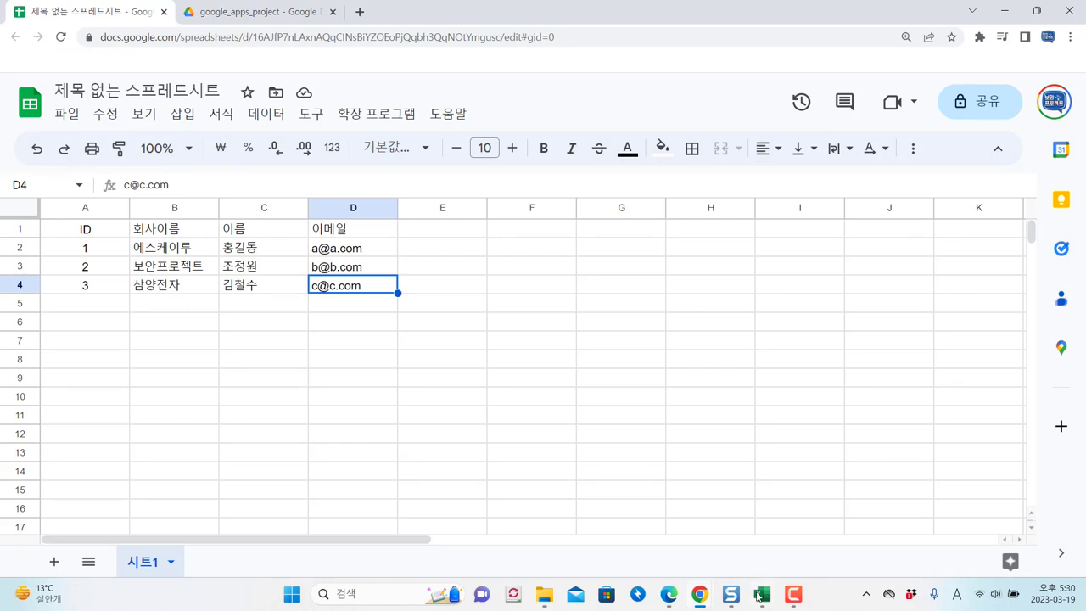
# Step: Switch to the open Excel workbook containing the same contact table
pyautogui.moveTo(763, 598)
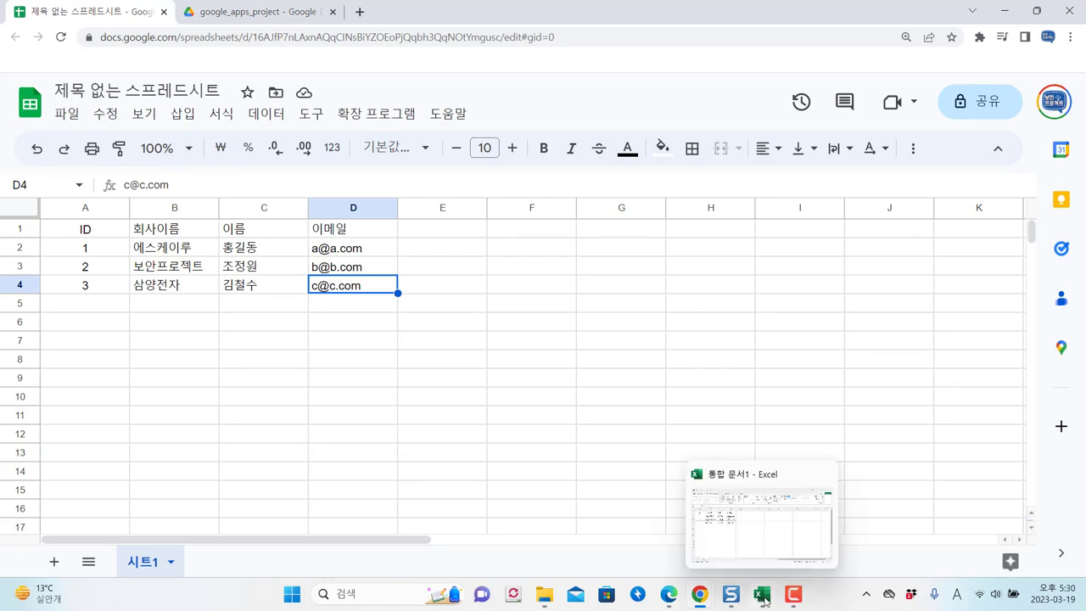
pyautogui.click(763, 598)
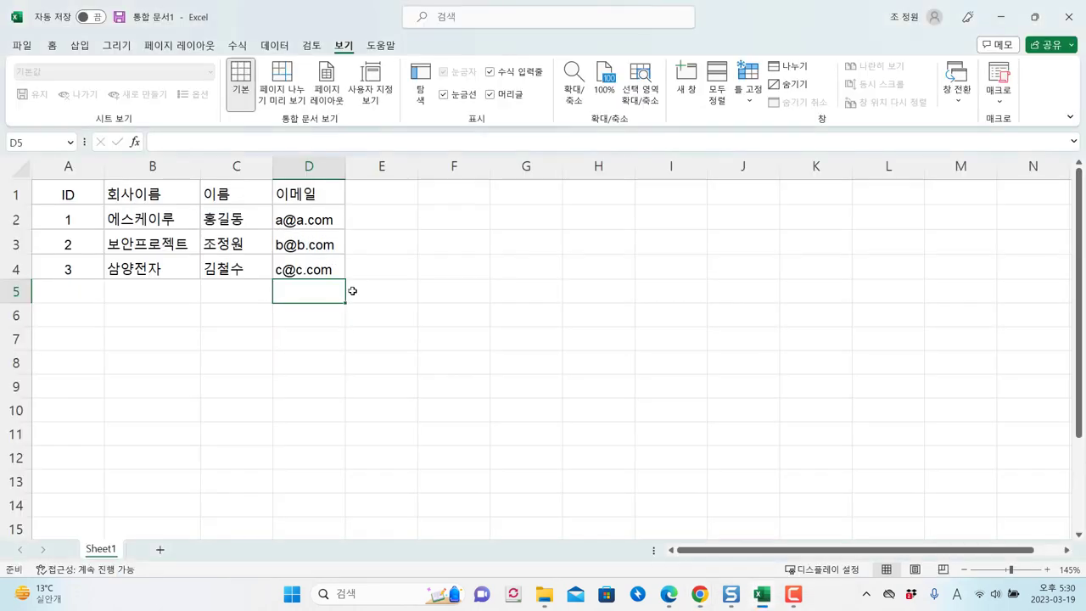
pyautogui.moveTo(413, 242)
pyautogui.mouseDown()
pyautogui.moveTo(445, 248)
pyautogui.moveTo(468, 297)
pyautogui.mouseUp()
pyautogui.moveTo(468, 255); pyautogui.dragTo(472, 287)
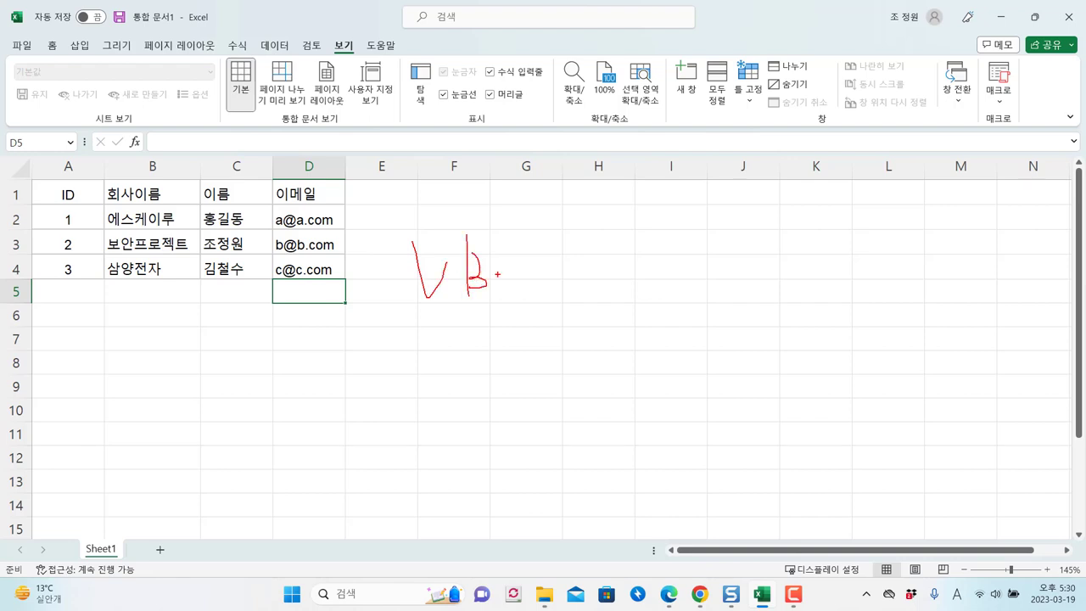
pyautogui.moveTo(515, 251); pyautogui.dragTo(491, 299)
pyautogui.moveTo(428, 309); pyautogui.dragTo(533, 307)
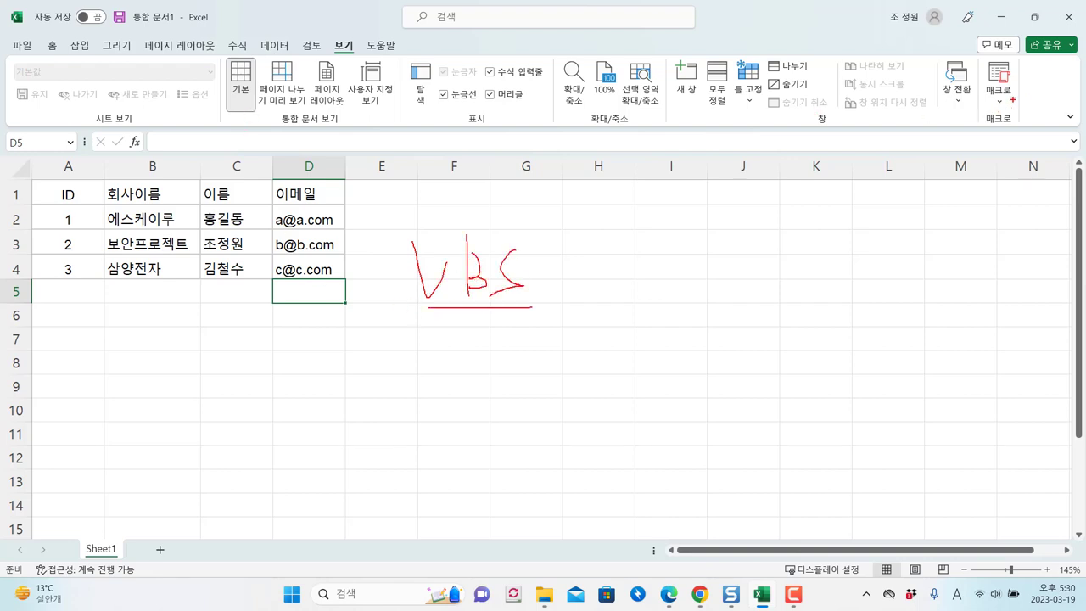
pyautogui.moveTo(1013, 100); pyautogui.dragTo(952, 129)
pyautogui.moveTo(392, 304); pyautogui.dragTo(531, 309)
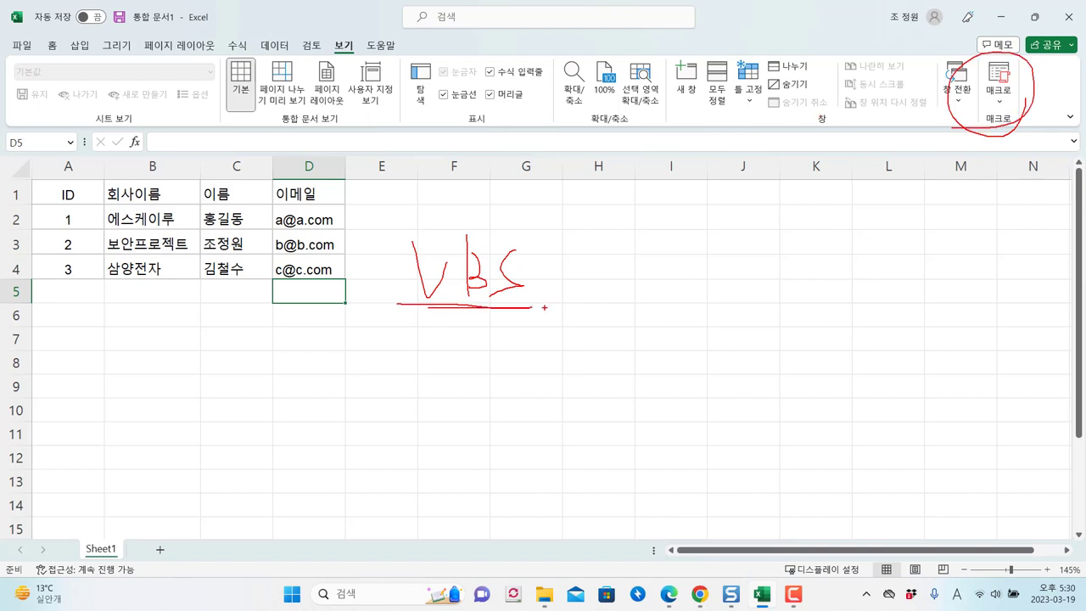
pyautogui.moveTo(546, 245); pyautogui.dragTo(547, 312)
pyautogui.moveTo(397, 229)
pyautogui.mouseDown()
pyautogui.moveTo(508, 224)
pyautogui.moveTo(386, 292)
pyautogui.mouseUp()
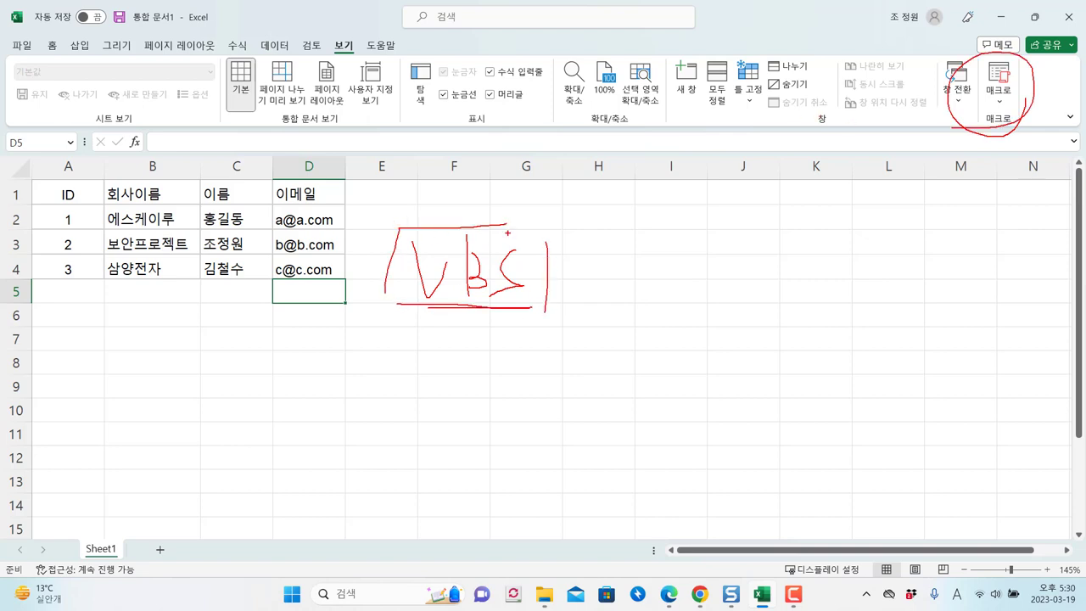
pyautogui.moveTo(517, 230); pyautogui.dragTo(544, 230)
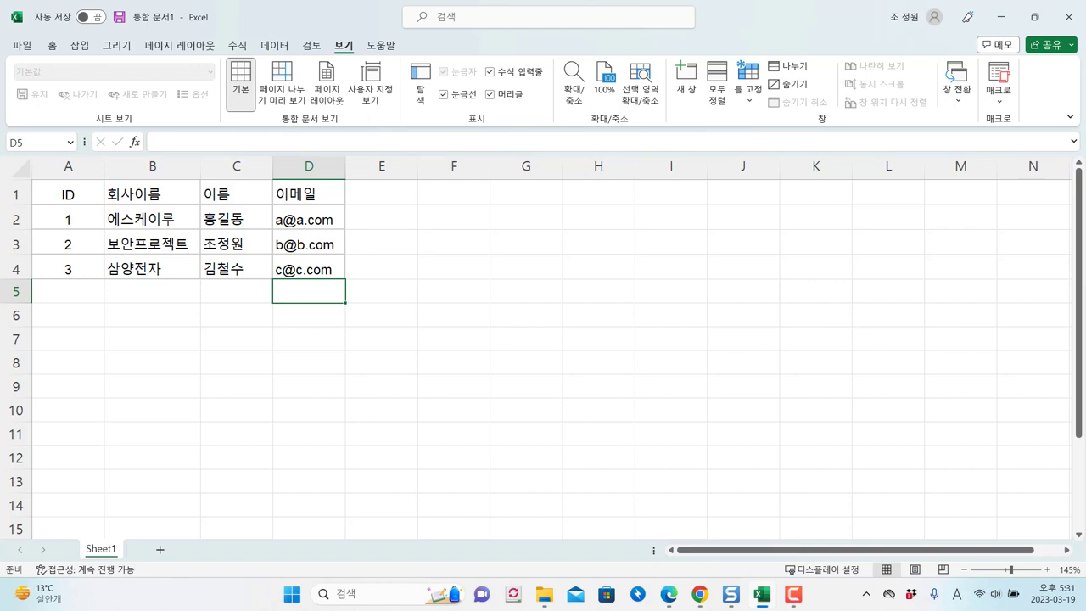
# Step: Display Excel's available macro options and close them again
pyautogui.click(998, 104)
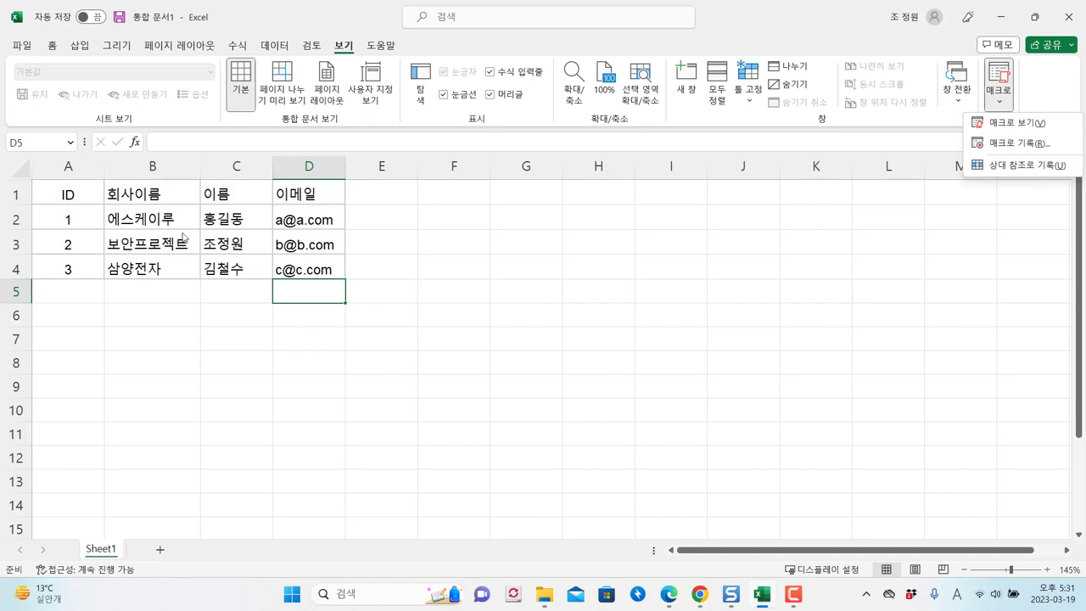
pyautogui.click(215, 263)
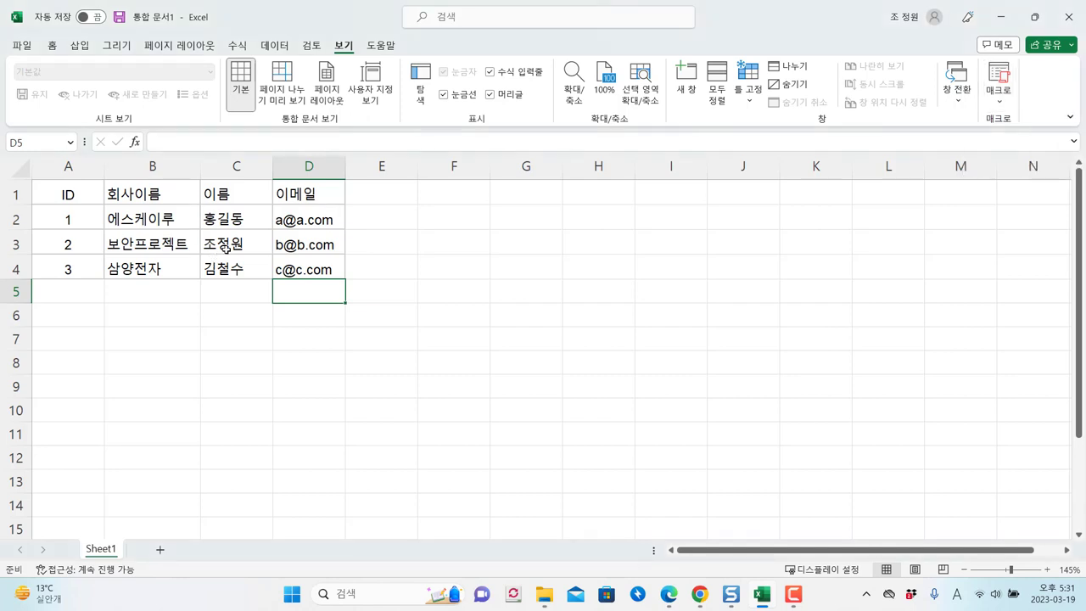
pyautogui.moveTo(25, 152); pyautogui.dragTo(404, 302)
pyautogui.moveTo(404, 253)
pyautogui.mouseDown()
pyautogui.moveTo(460, 253)
pyautogui.moveTo(451, 274)
pyautogui.mouseUp()
pyautogui.moveTo(510, 258)
pyautogui.mouseDown()
pyautogui.moveTo(543, 270)
pyautogui.moveTo(605, 266)
pyautogui.moveTo(653, 241)
pyautogui.moveTo(660, 278)
pyautogui.mouseUp()
pyautogui.moveTo(581, 288); pyautogui.dragTo(478, 290)
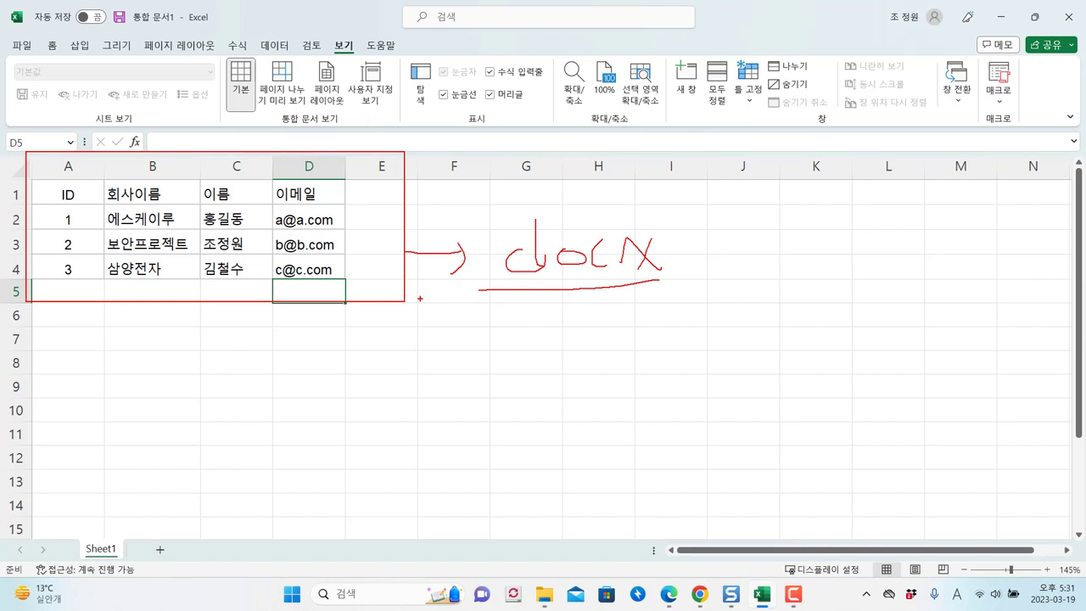
pyautogui.moveTo(521, 153)
pyautogui.mouseDown()
pyautogui.moveTo(550, 170)
pyautogui.moveTo(569, 204)
pyautogui.mouseUp()
pyautogui.moveTo(581, 161)
pyautogui.mouseDown()
pyautogui.moveTo(605, 183)
pyautogui.moveTo(679, 185)
pyautogui.mouseUp()
pyautogui.moveTo(543, 201); pyautogui.dragTo(581, 204)
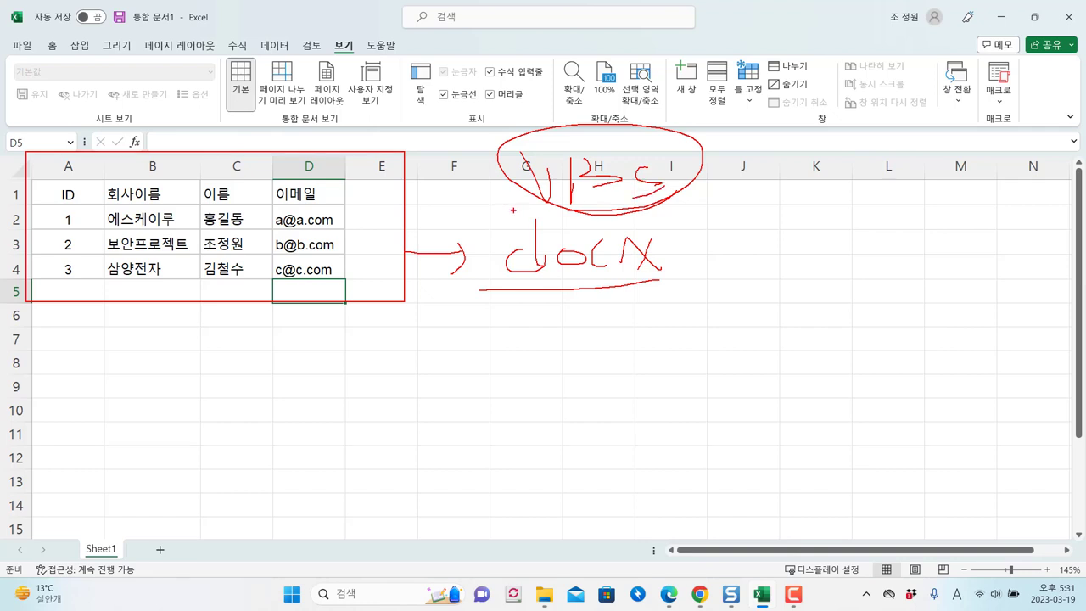
pyautogui.press('Escape')
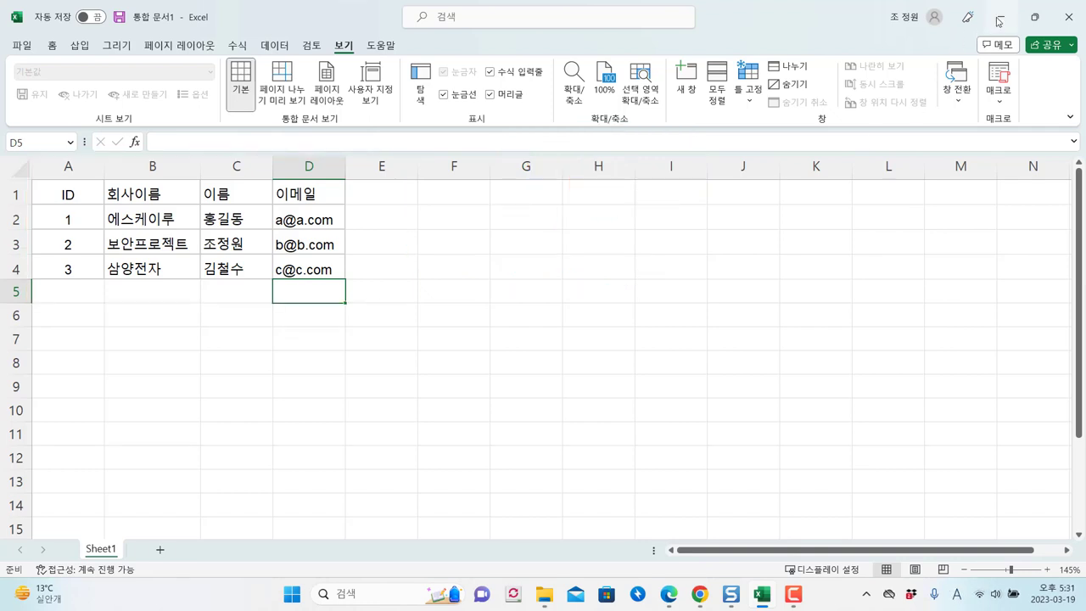
# Step: Minimize the Excel workbook to return to the Google spreadsheet and select empty cell C7 below the table
pyautogui.click(995, 17)
pyautogui.click(296, 325)
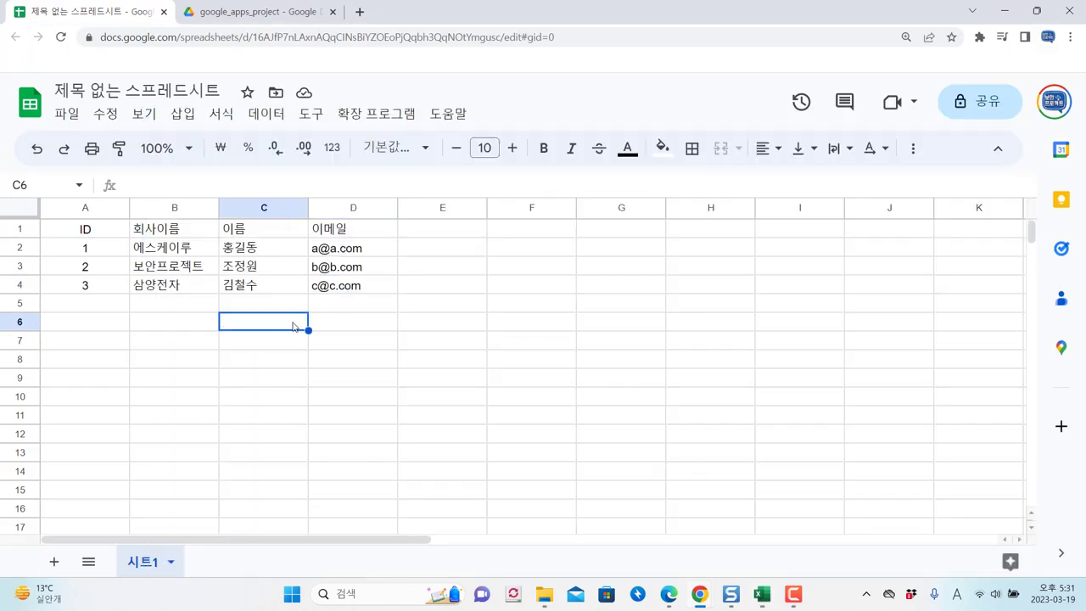
pyautogui.click(252, 344)
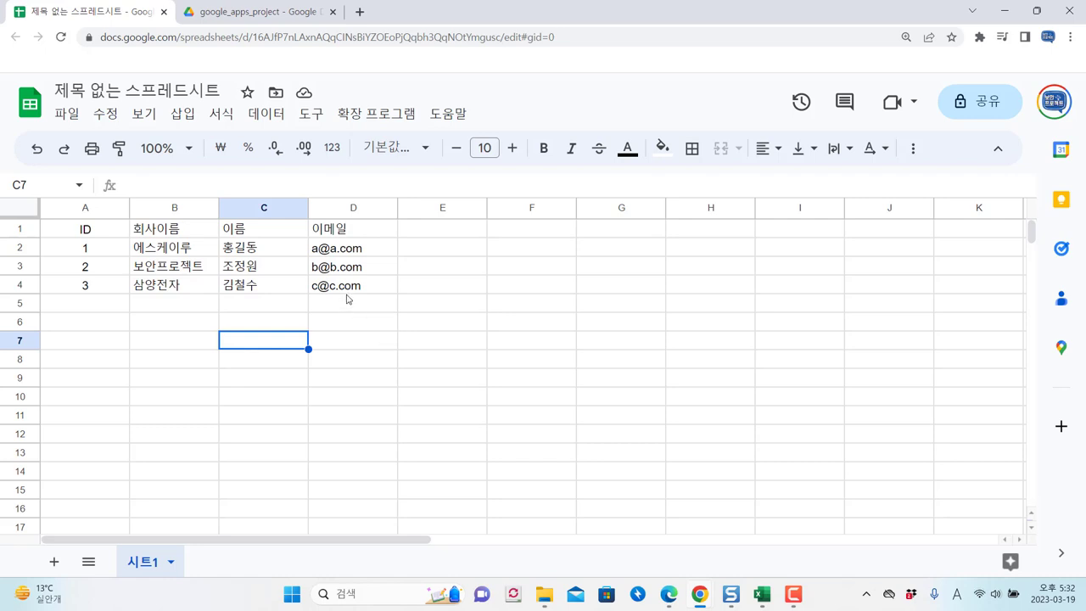
# Step: View the Drive folder's options for creating a new Google spreadsheet, and return to the existing sheet at cell B5
pyautogui.click(291, 13)
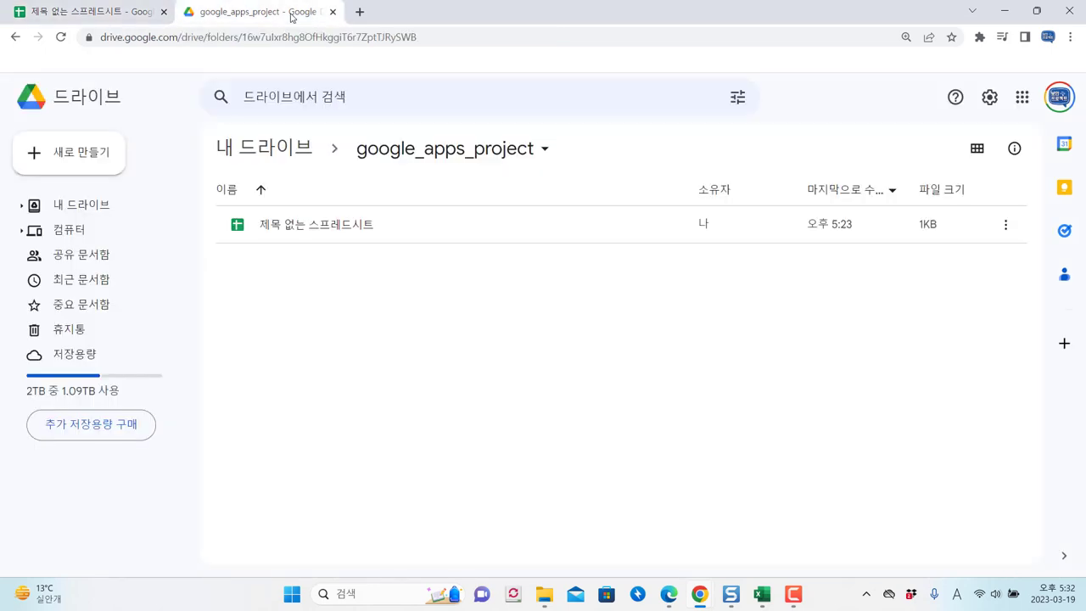
pyautogui.rightClick(339, 274)
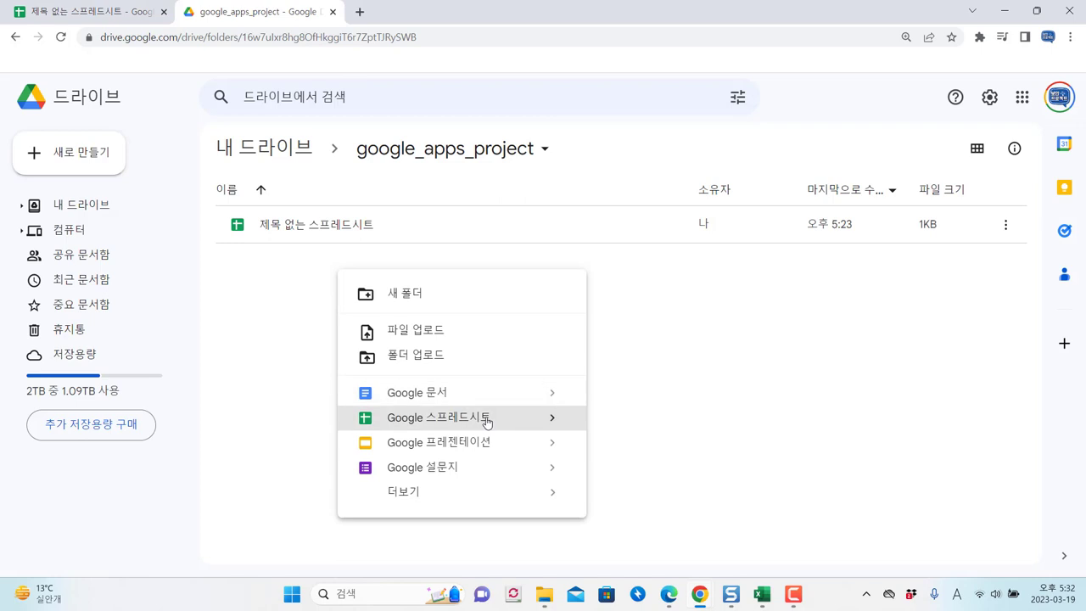
pyautogui.moveTo(584, 423)
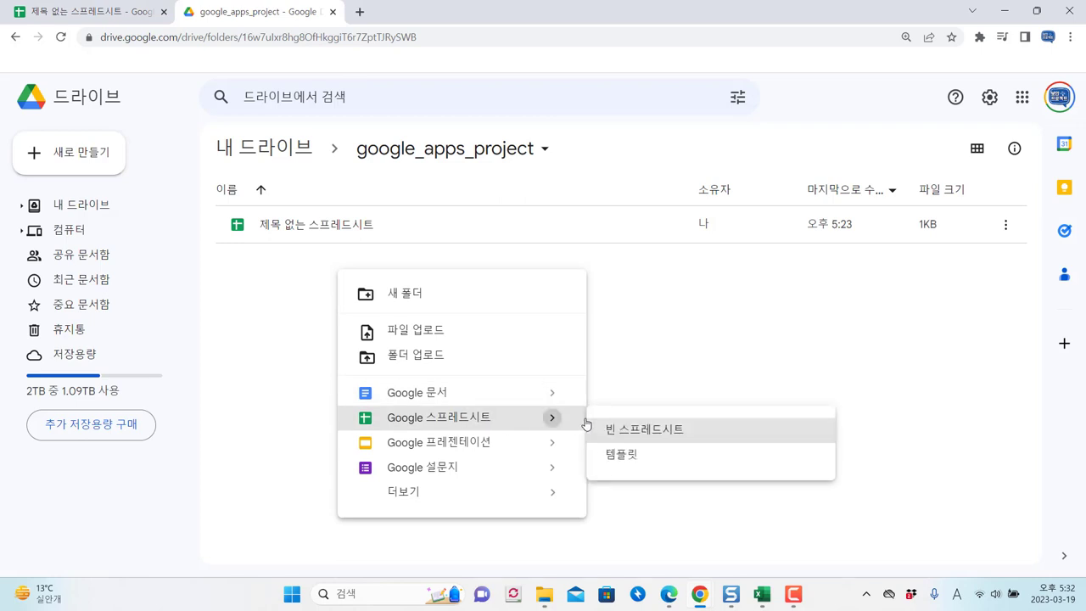
pyautogui.click(85, 12)
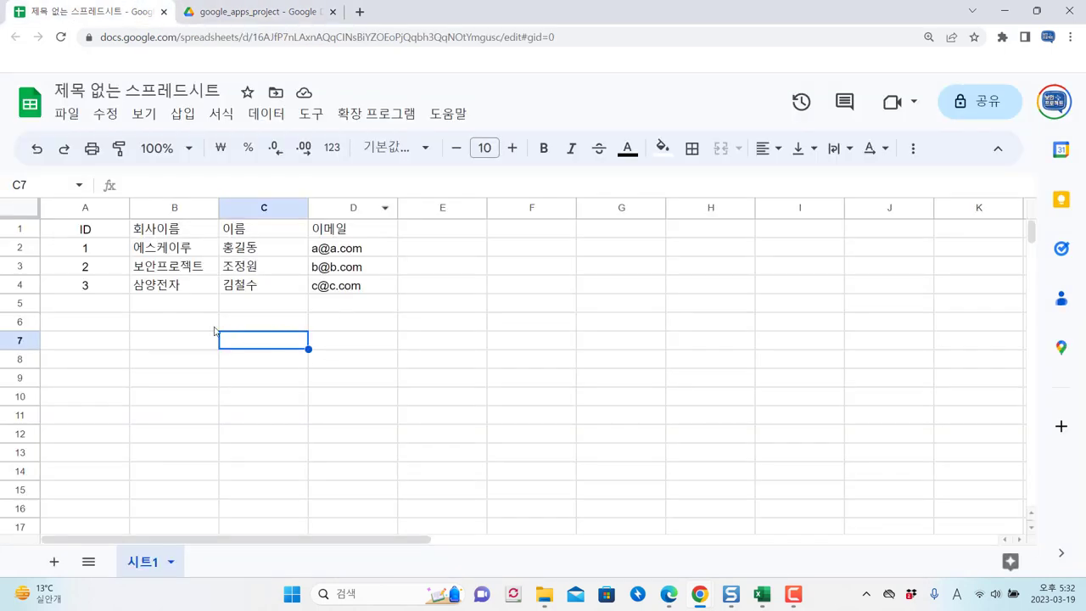
pyautogui.click(169, 307)
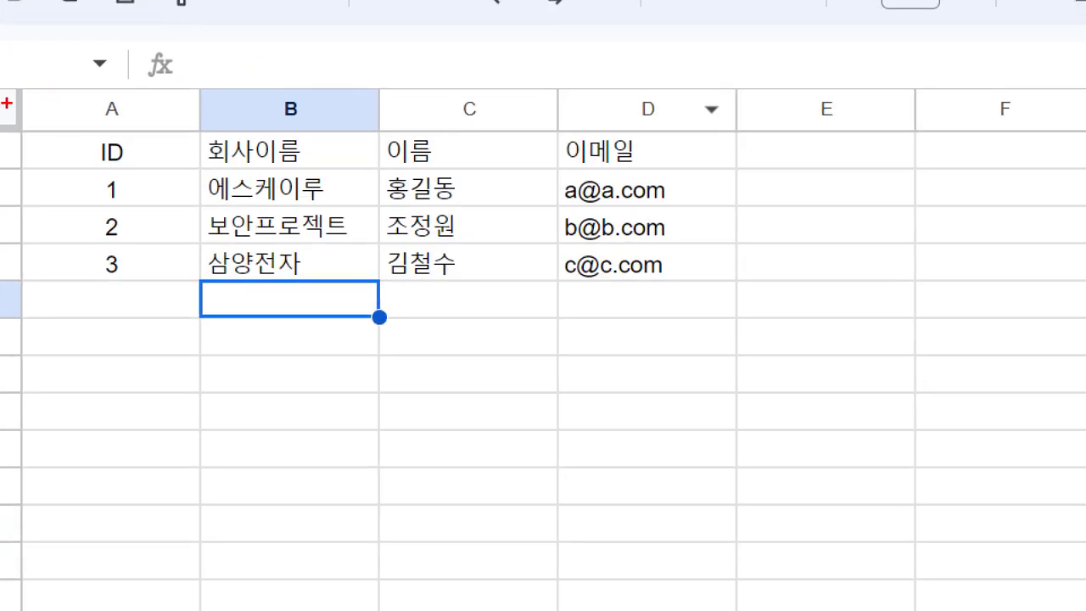
pyautogui.moveTo(7, 107); pyautogui.dragTo(700, 295)
pyautogui.moveTo(698, 223); pyautogui.dragTo(603, 294)
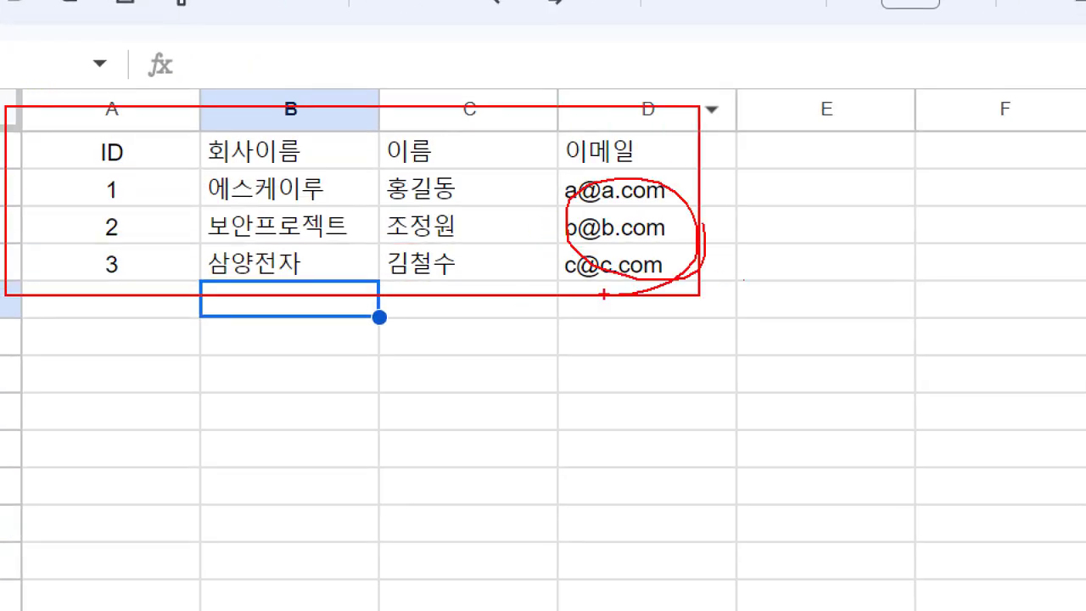
pyautogui.moveTo(727, 310); pyautogui.dragTo(820, 286)
pyautogui.press('Escape')
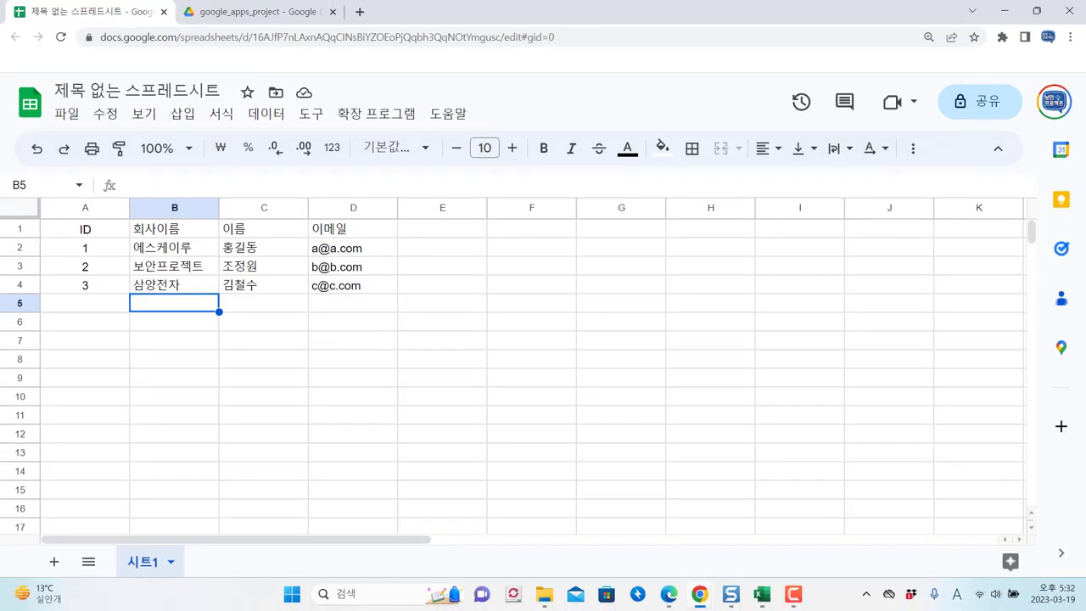
# Step: View the contact card linked to an e-mail address in column D of the table
pyautogui.moveTo(336, 285)
pyautogui.click(338, 365)
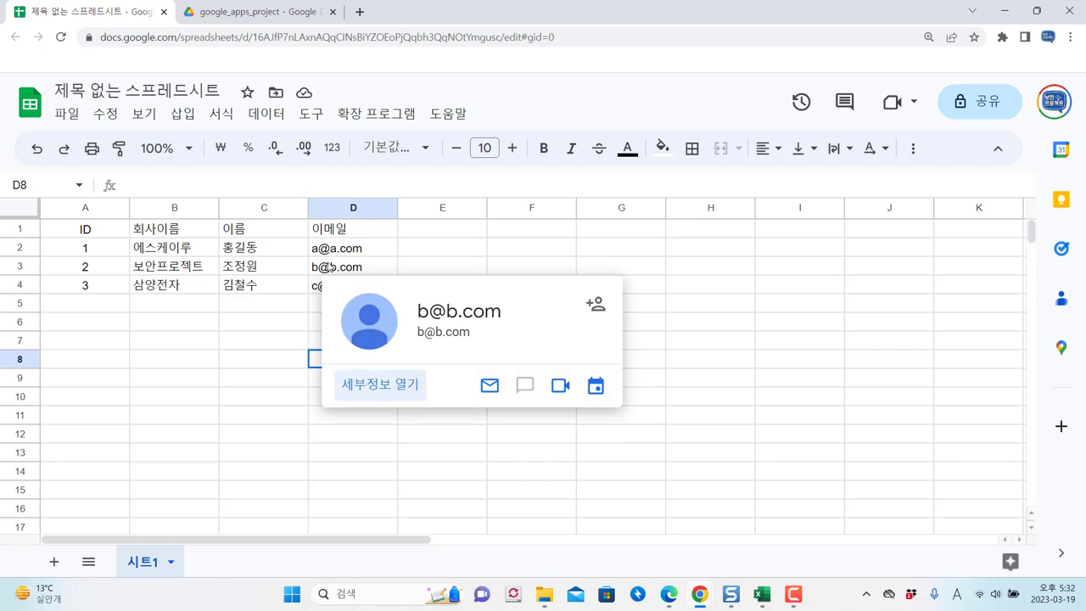
pyautogui.click(213, 323)
pyautogui.moveTo(324, 271)
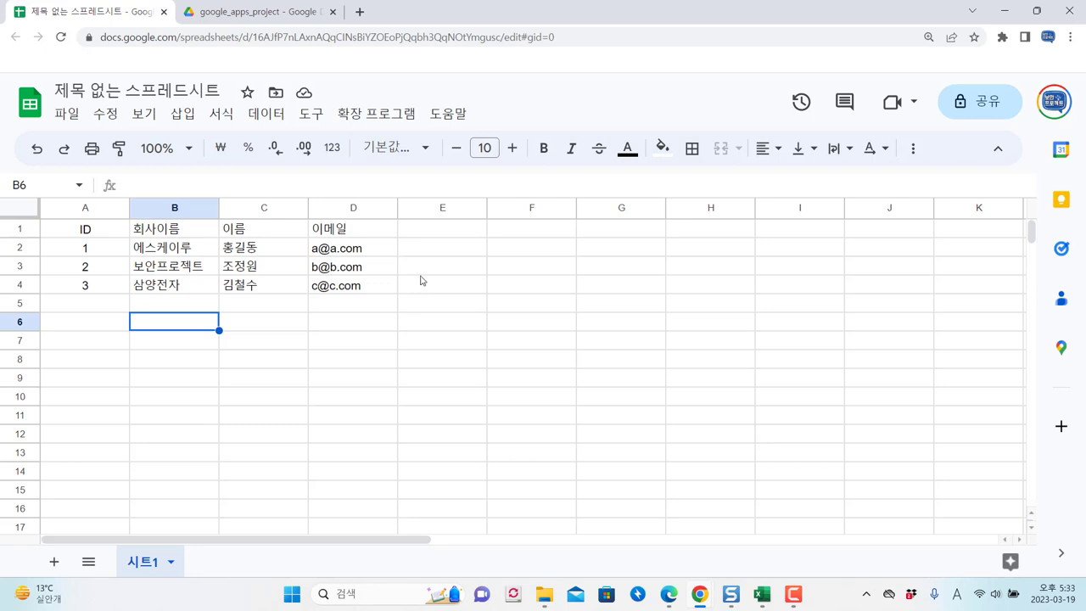
# Step: Switch to the Excel workbook, select header cells A1:D1, and display the macro options
pyautogui.click(773, 589)
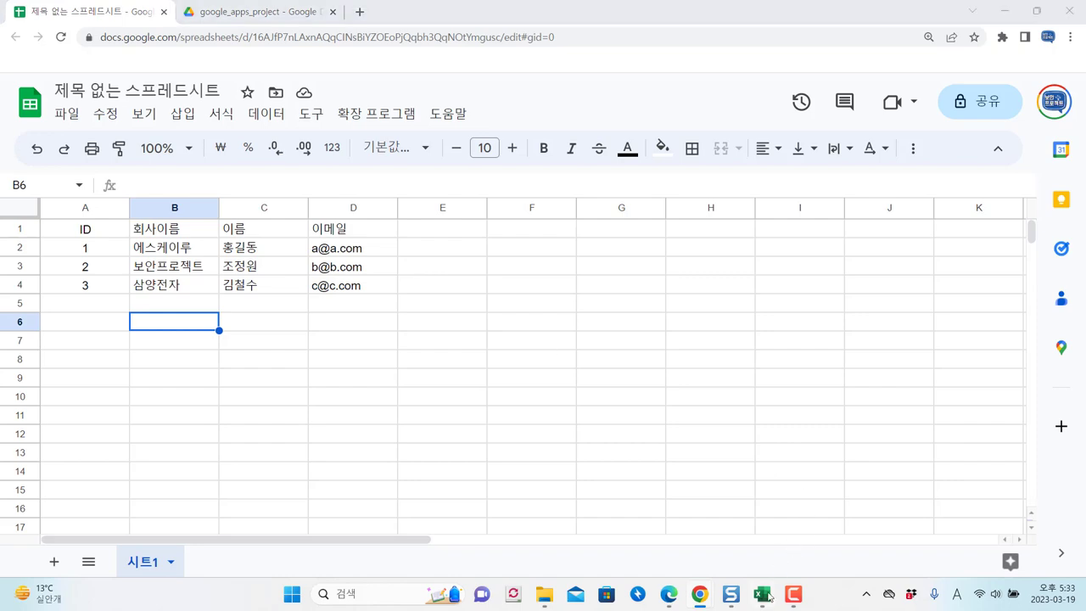
pyautogui.moveTo(68, 193); pyautogui.dragTo(331, 196)
pyautogui.click(998, 101)
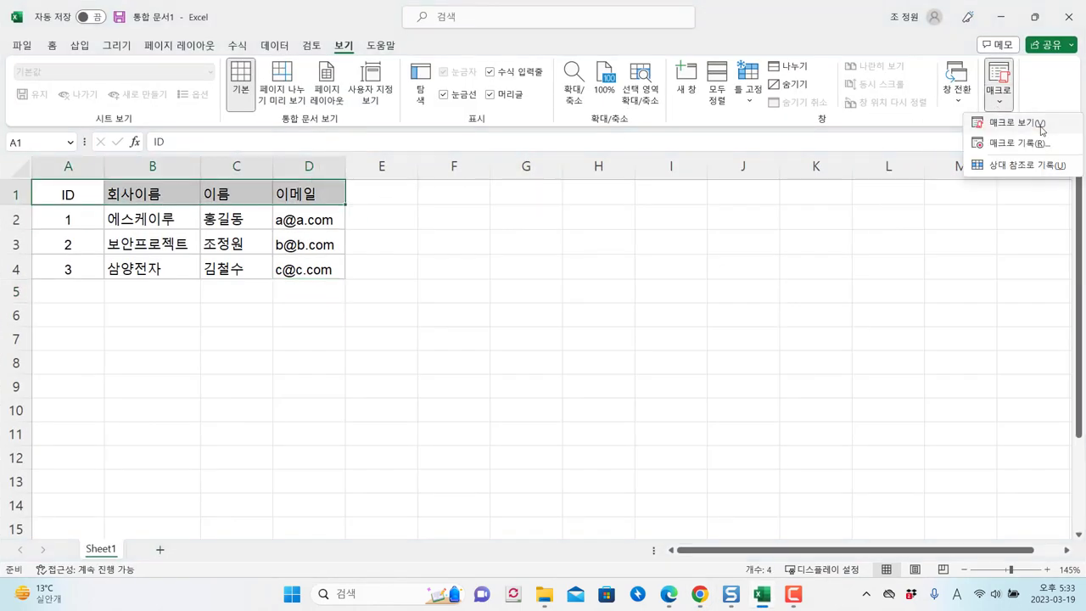
# Step: Return to the Google spreadsheet, select cell D4, and display the macro options among its extensions
pyautogui.click(1003, 13)
pyautogui.click(353, 286)
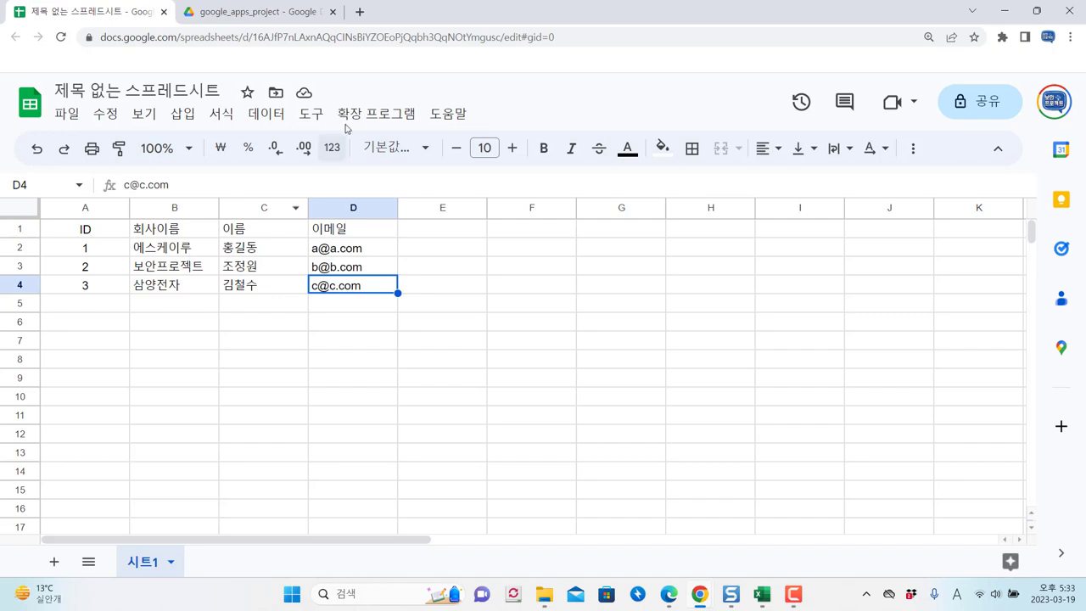
pyautogui.click(345, 114)
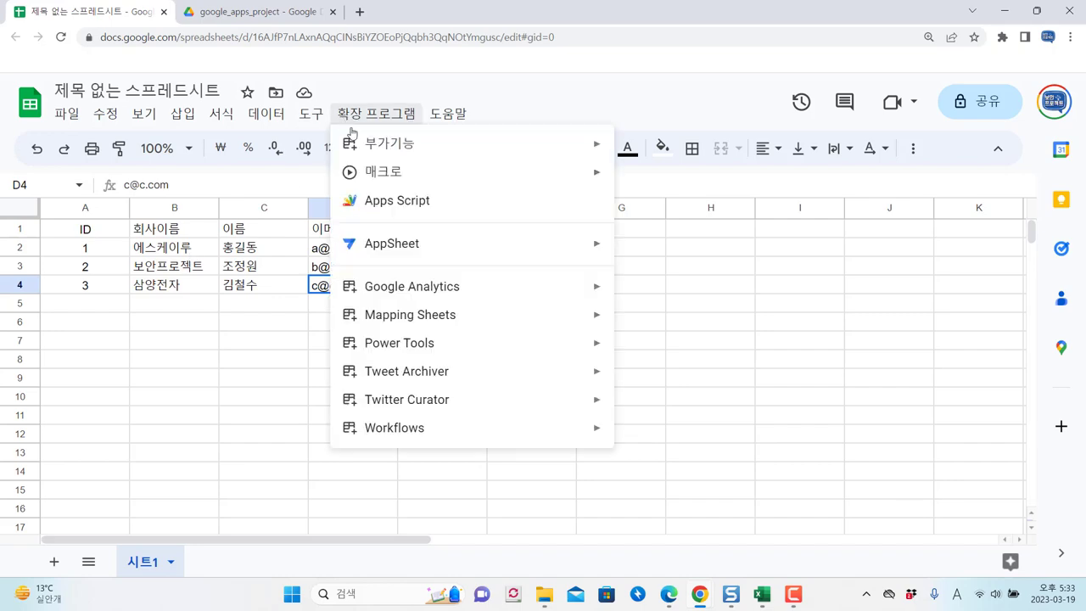
pyautogui.moveTo(425, 174)
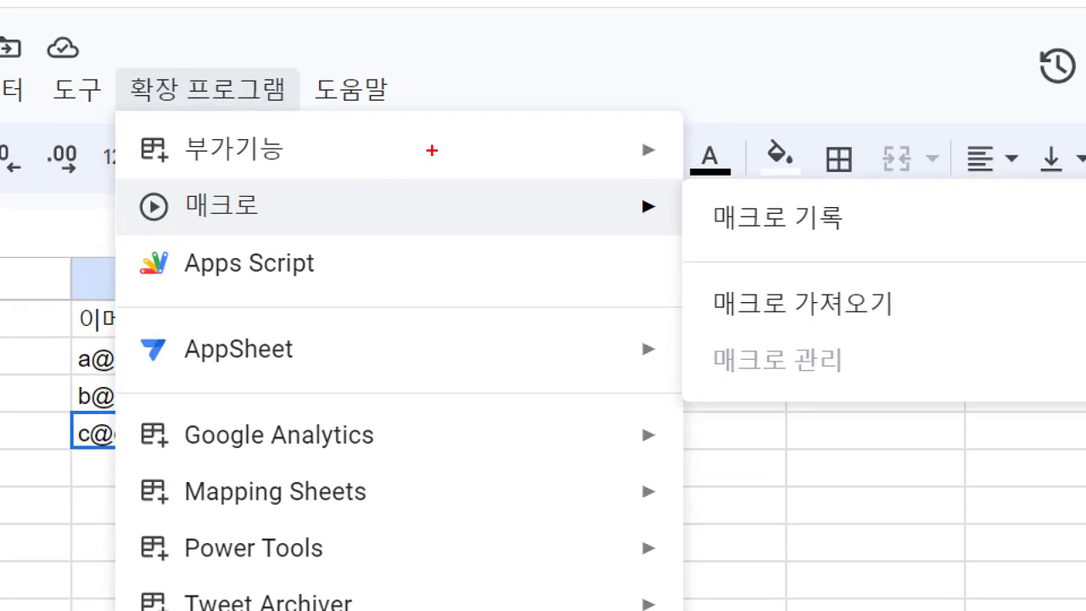
pyautogui.moveTo(149, 238); pyautogui.dragTo(360, 295)
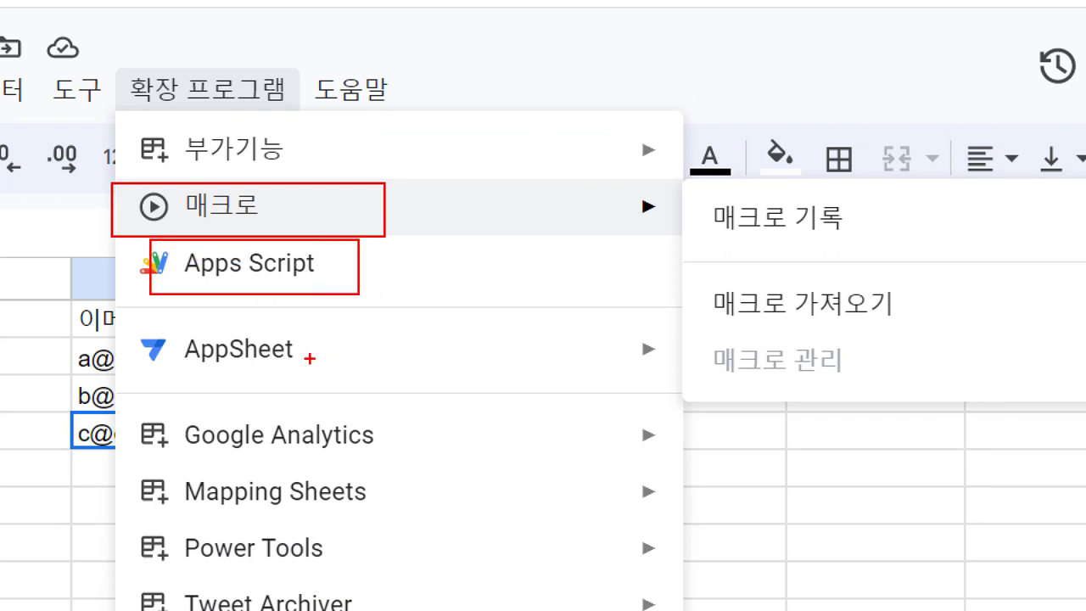
pyautogui.moveTo(104, 435)
pyautogui.mouseDown()
pyautogui.moveTo(88, 589)
pyautogui.moveTo(140, 550)
pyautogui.mouseUp()
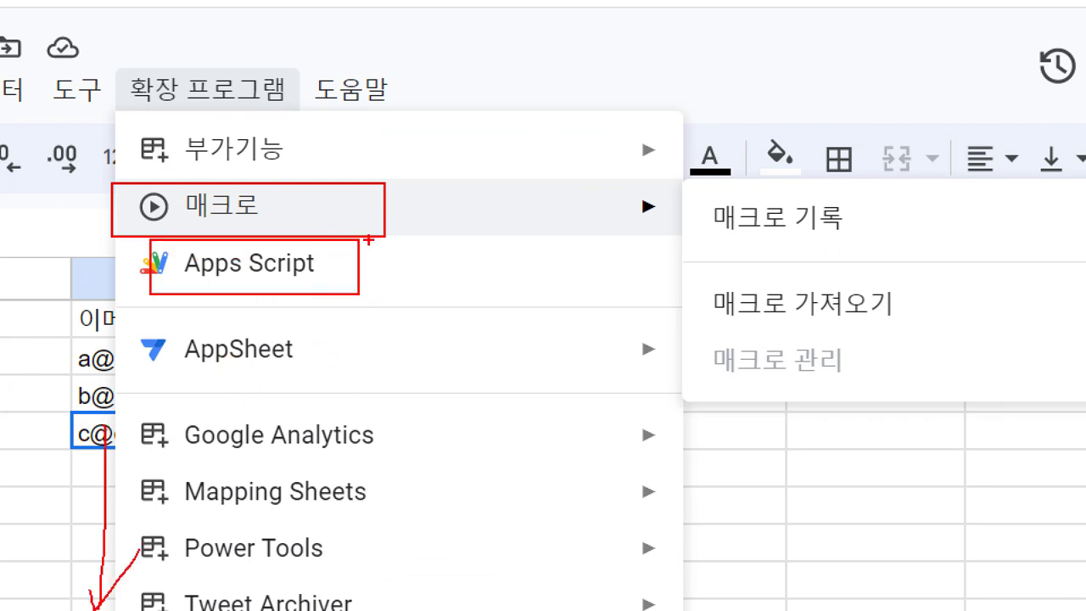
pyautogui.moveTo(720, 241); pyautogui.dragTo(813, 241)
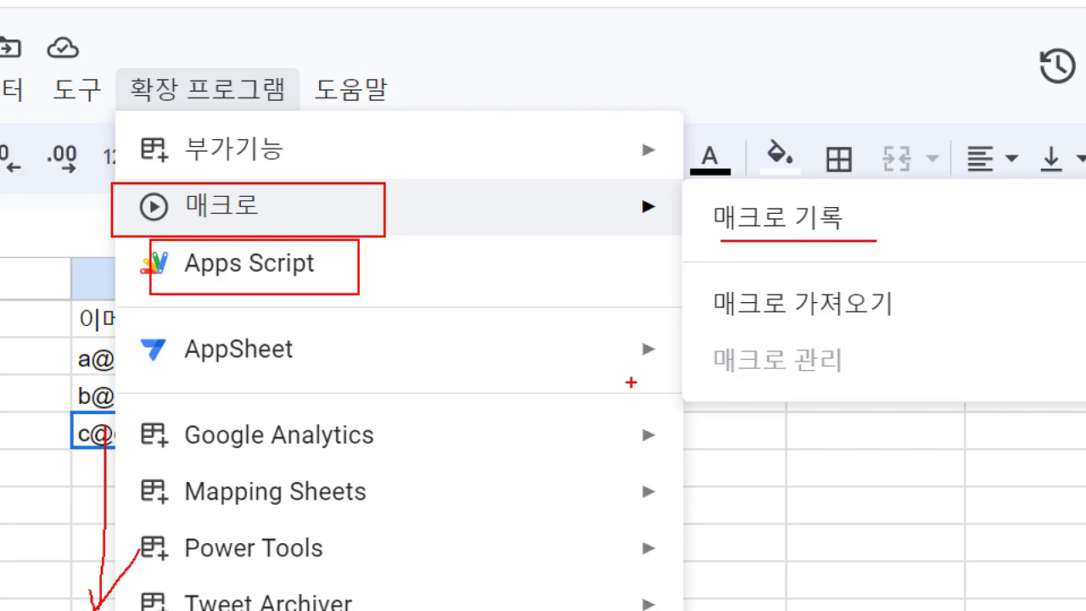
# Step: Start recording a new macro and make the header cells A1:D1 bold
pyautogui.press('Escape')
pyautogui.click(378, 114)
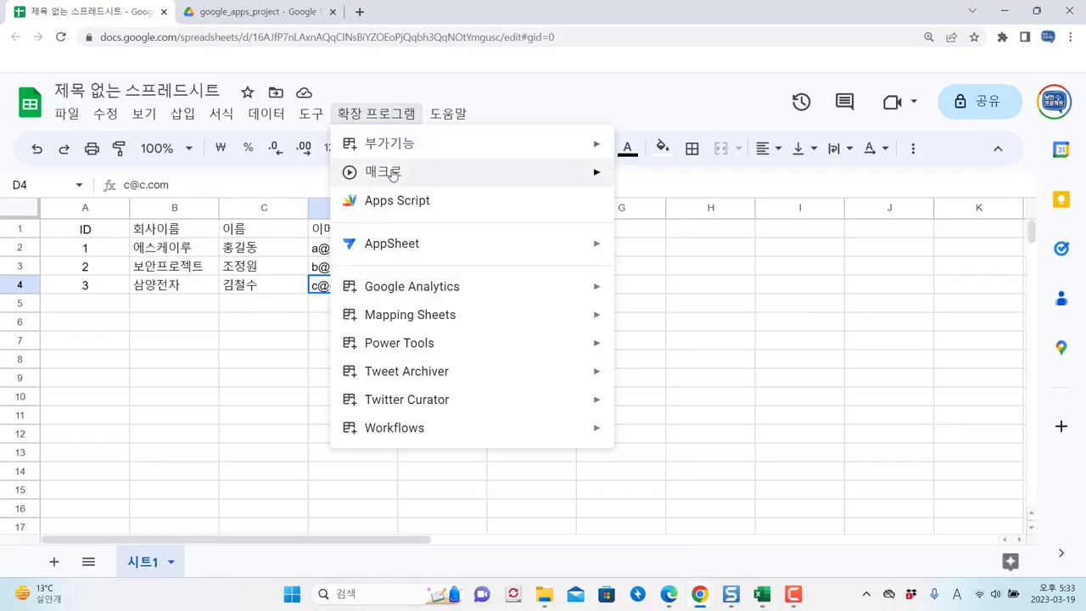
pyautogui.moveTo(391, 172)
pyautogui.click(671, 180)
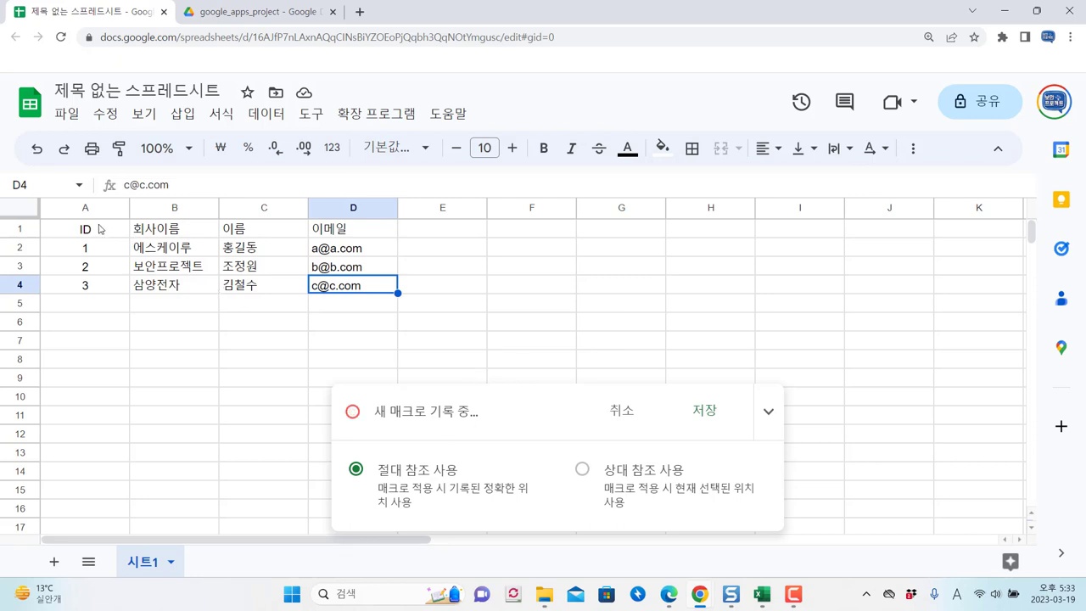
pyautogui.moveTo(100, 229); pyautogui.dragTo(361, 242)
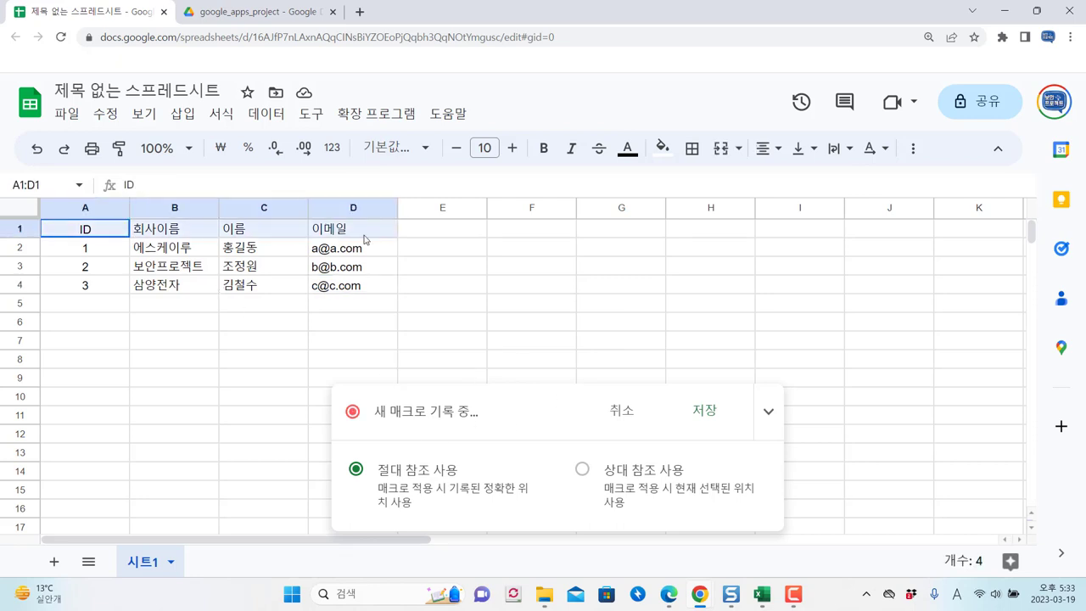
pyautogui.click(544, 148)
# Step: Apply all borders to the table range A1:D4 while the macro is recording
pyautogui.moveTo(85, 229); pyautogui.dragTo(264, 266)
pyautogui.moveTo(359, 290); pyautogui.dragTo(361, 288)
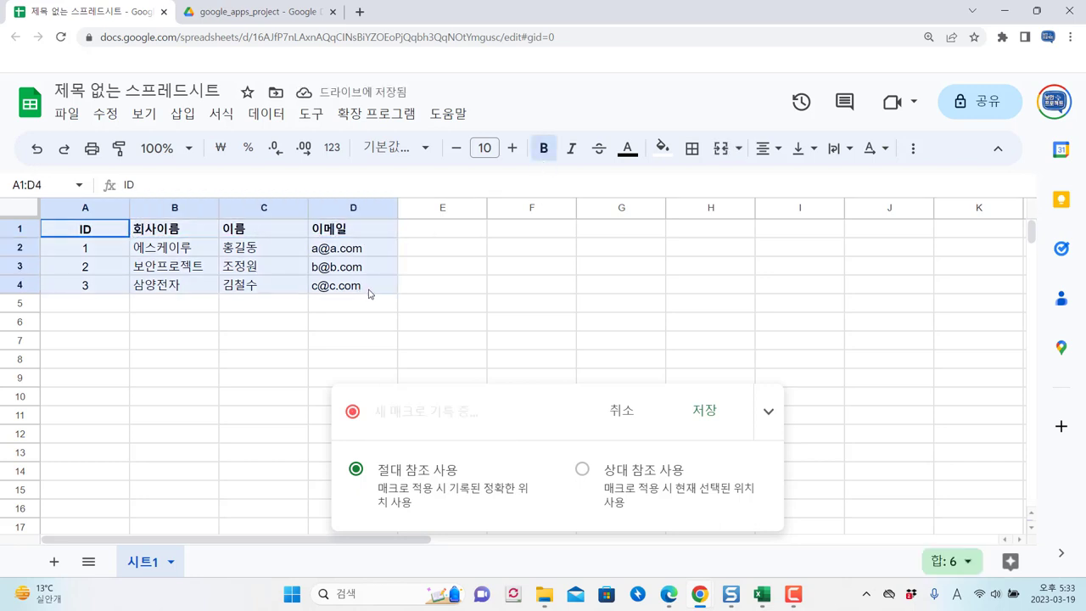
pyautogui.click(703, 157)
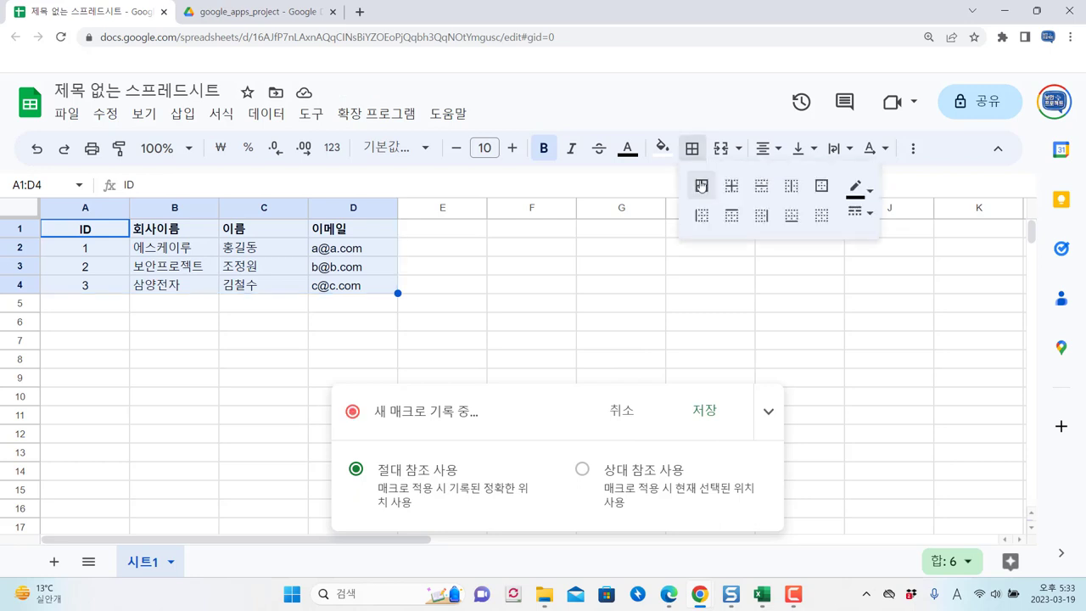
pyautogui.click(701, 185)
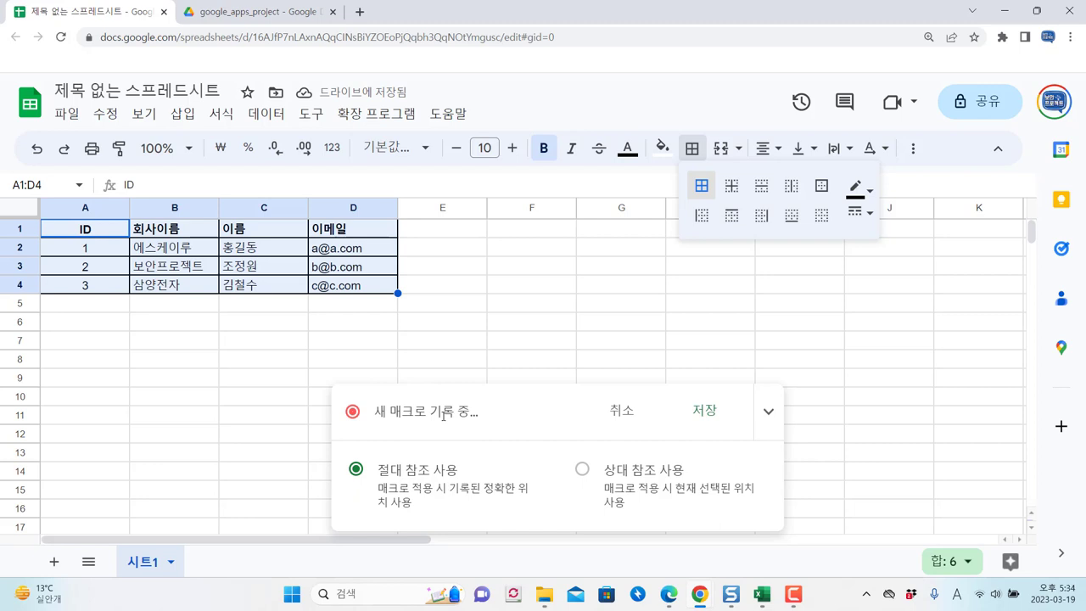
# Step: Finish the recording and save the macro under the name Macro_Test without a shortcut number
pyautogui.click(705, 413)
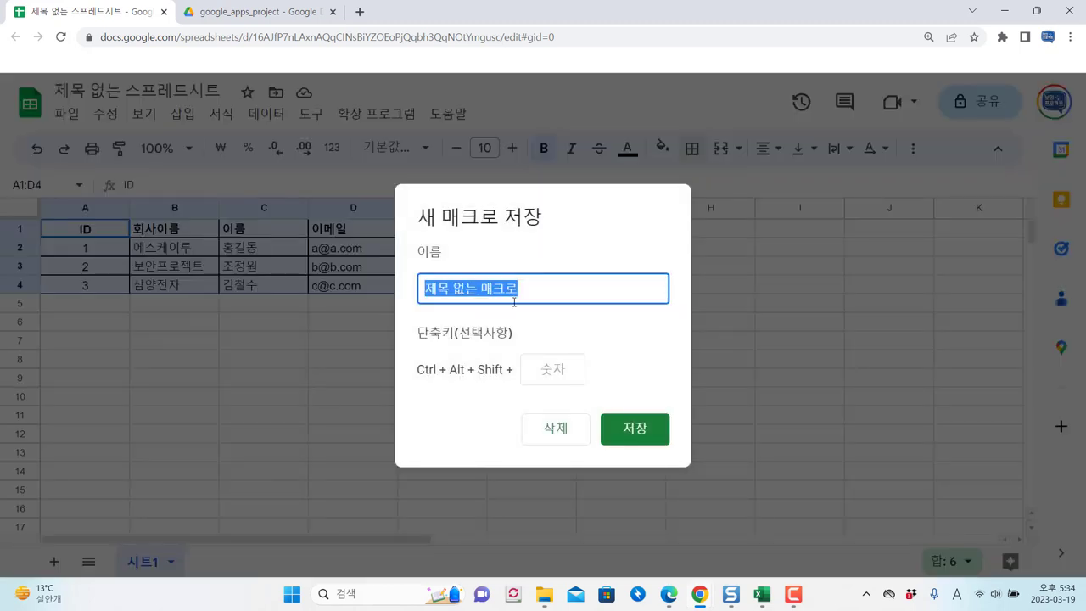
pyautogui.write('Macr')
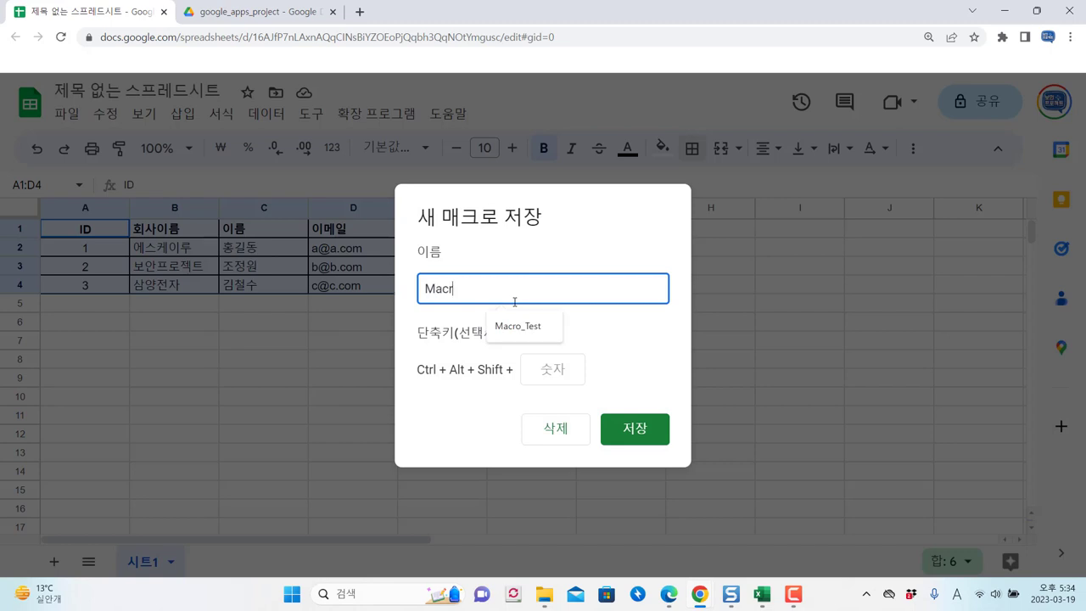
pyautogui.write('o_Test')
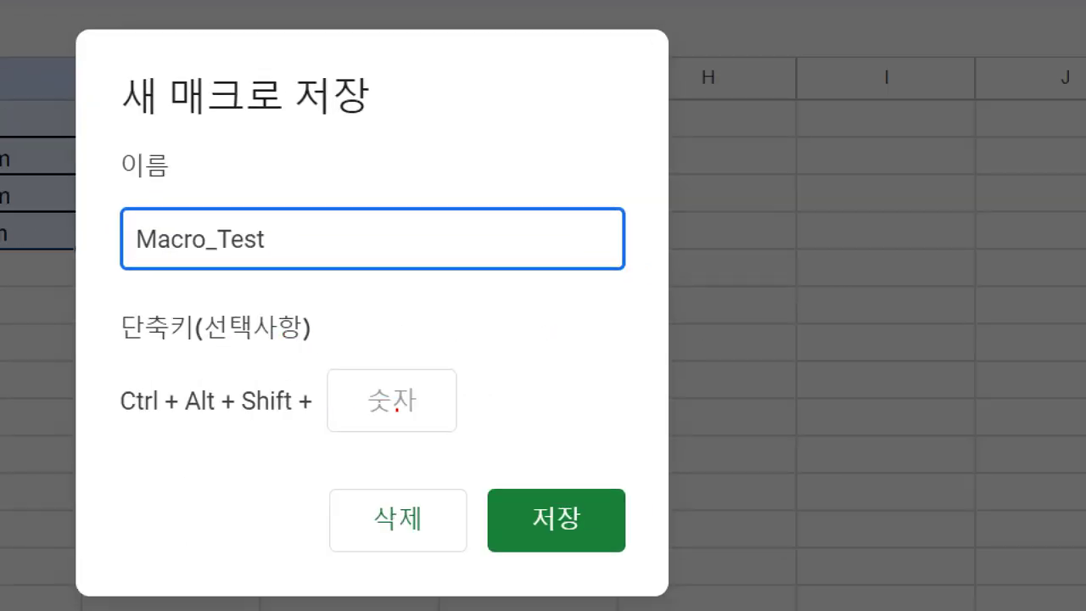
pyautogui.moveTo(396, 408); pyautogui.dragTo(294, 480)
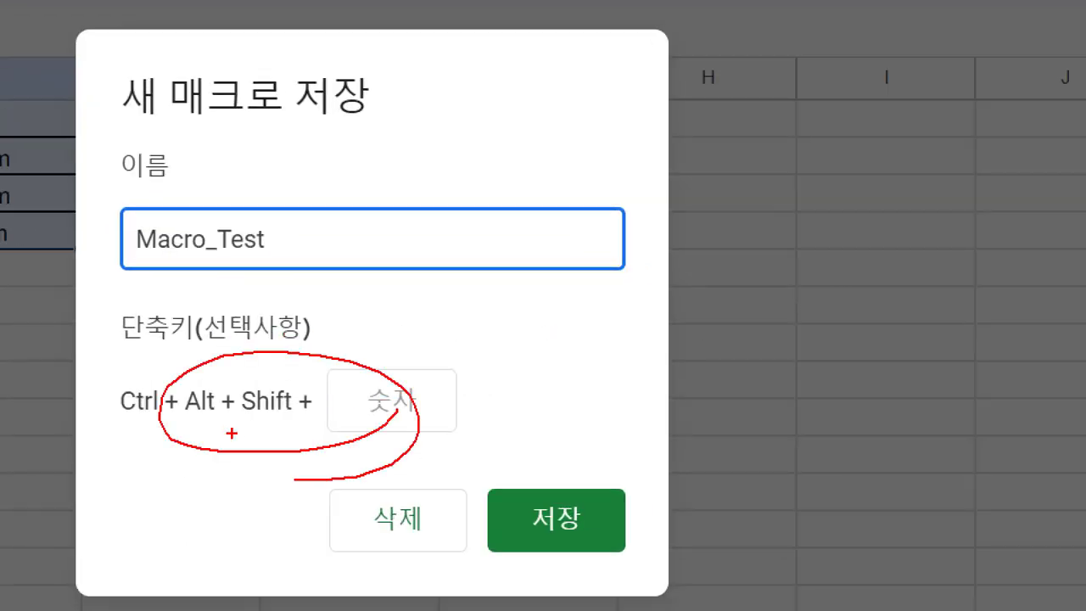
pyautogui.press('Escape')
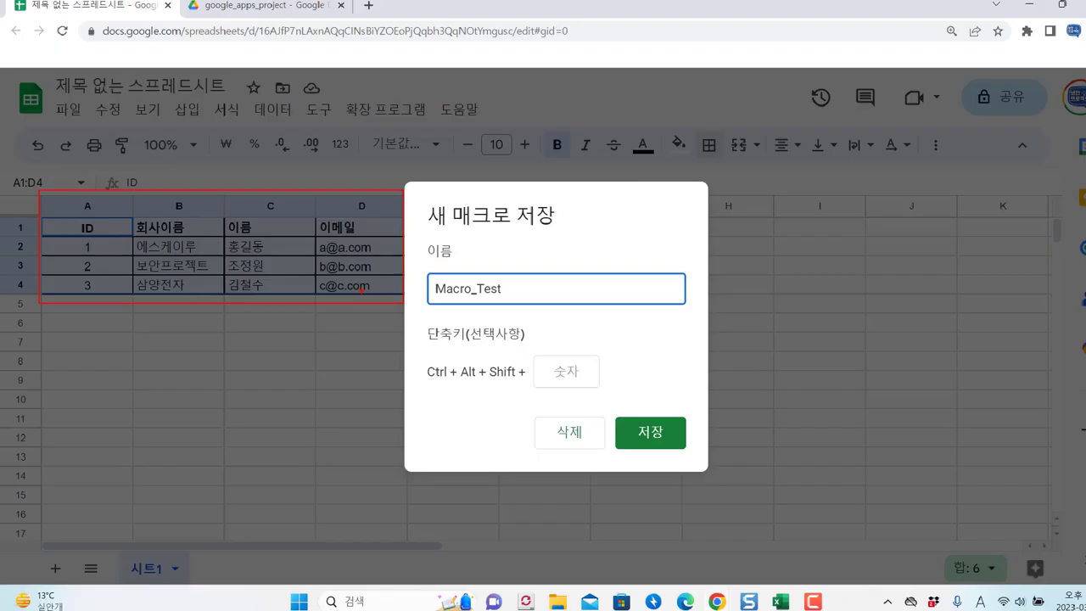
pyautogui.click(606, 436)
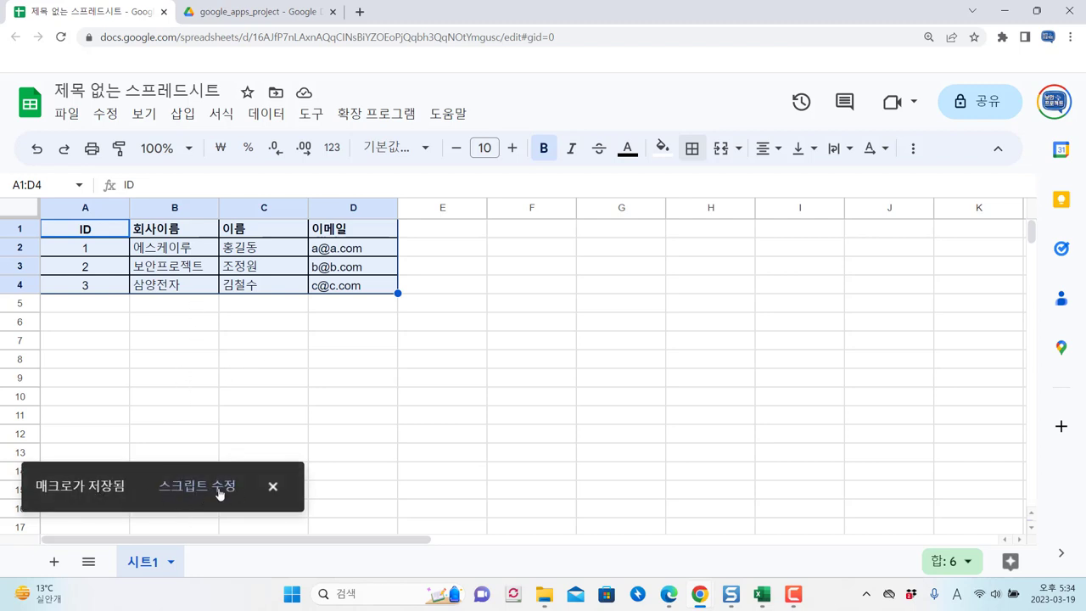
# Step: Open the spreadsheet's Apps Script project containing the recorded macro code
pyautogui.click(355, 113)
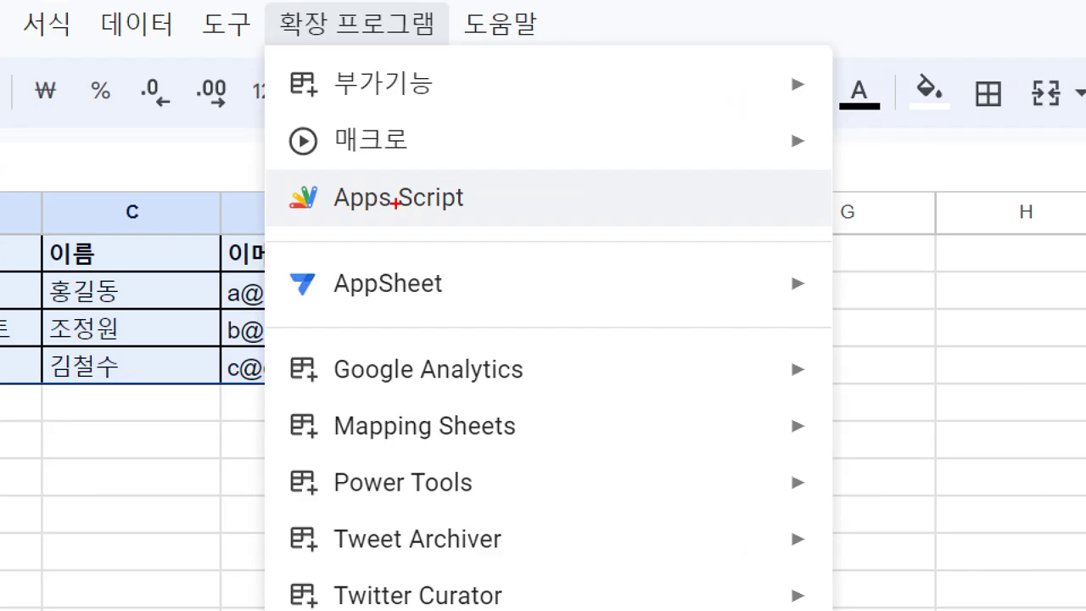
pyautogui.moveTo(338, 191)
pyautogui.mouseDown()
pyautogui.moveTo(450, 216)
pyautogui.moveTo(466, 192)
pyautogui.mouseUp()
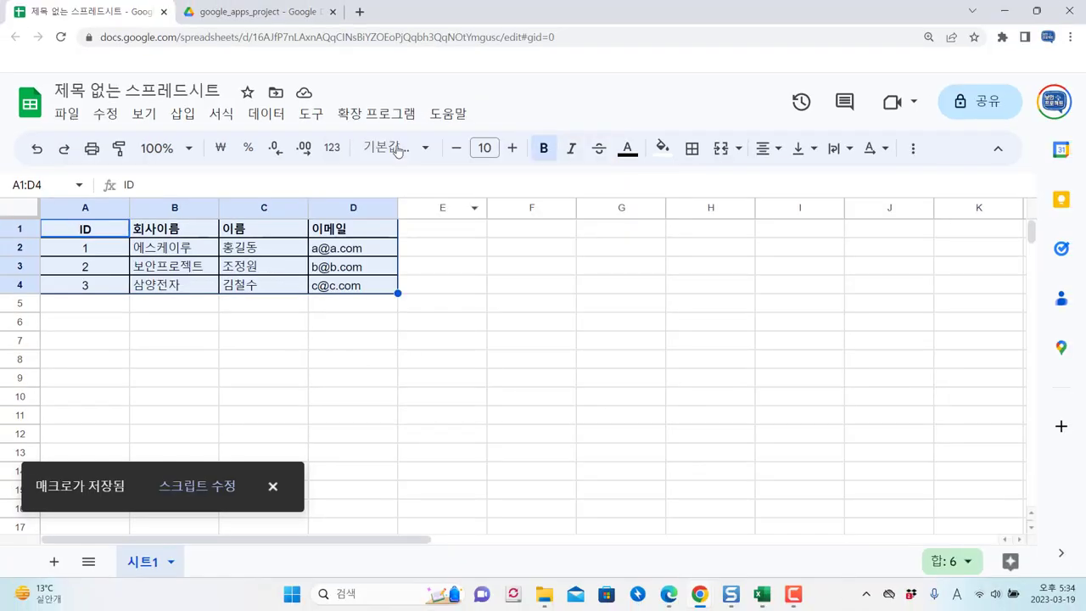
pyautogui.click(376, 113)
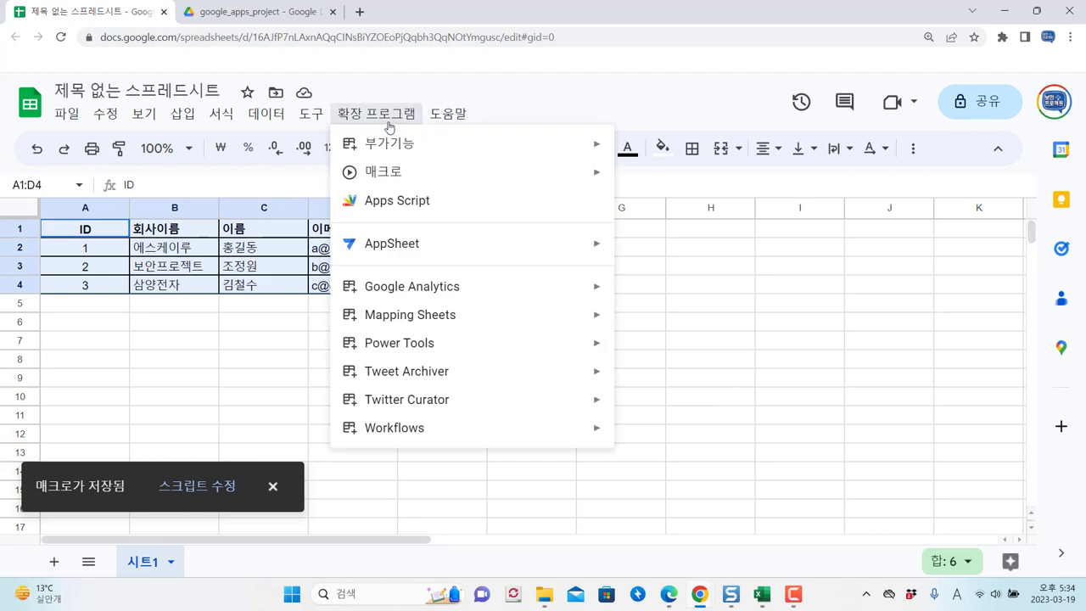
pyautogui.click(392, 199)
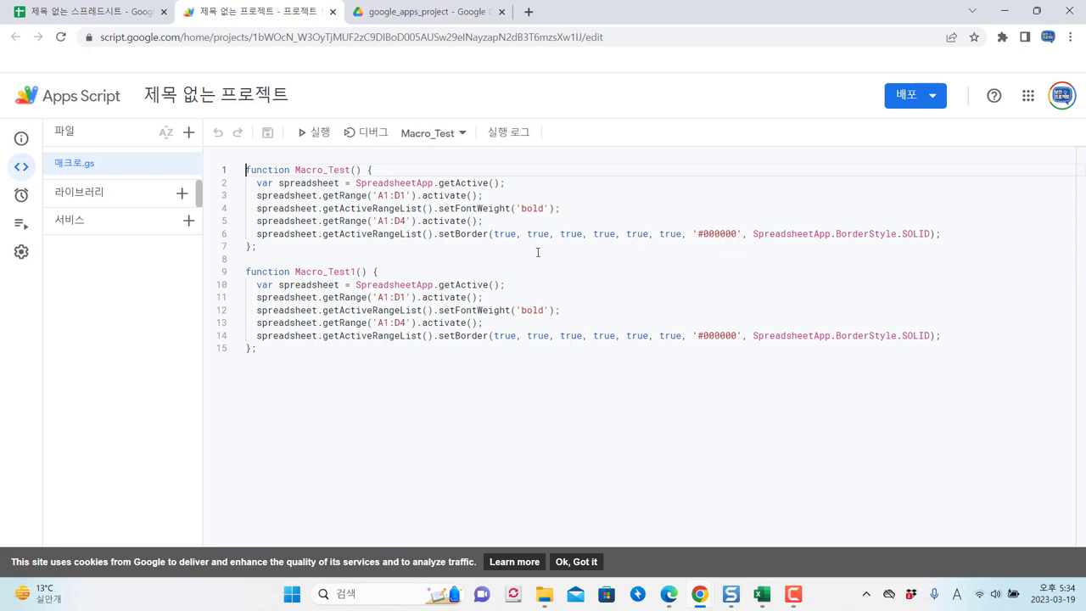
# Step: Delete the Macro_Test function and the blank line after it from 매크로.gs, keeping Macro_Test1, and save the script
pyautogui.click(468, 196)
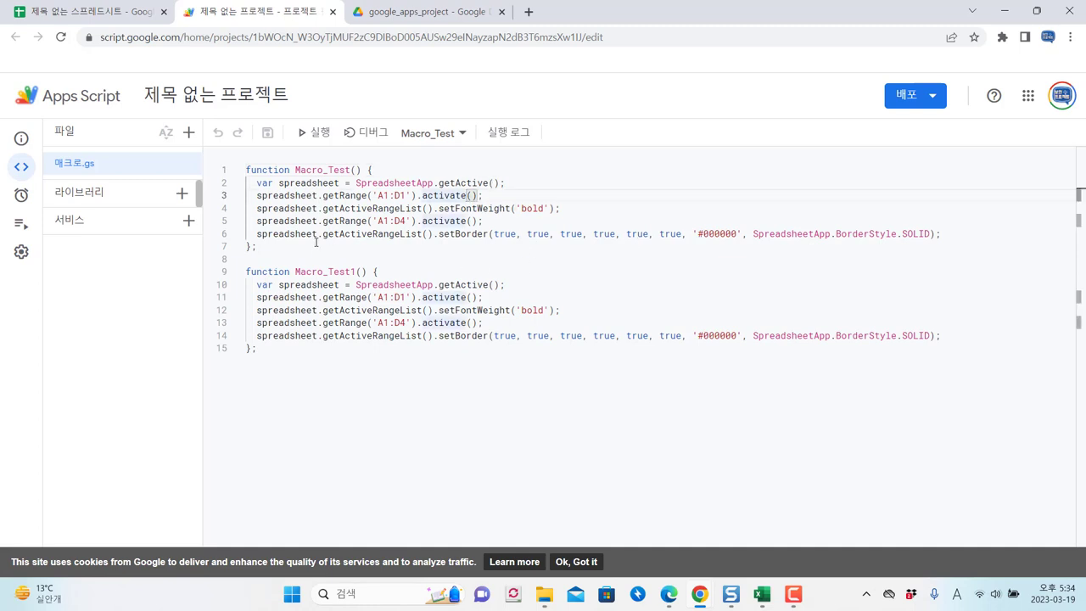
pyautogui.click(310, 244)
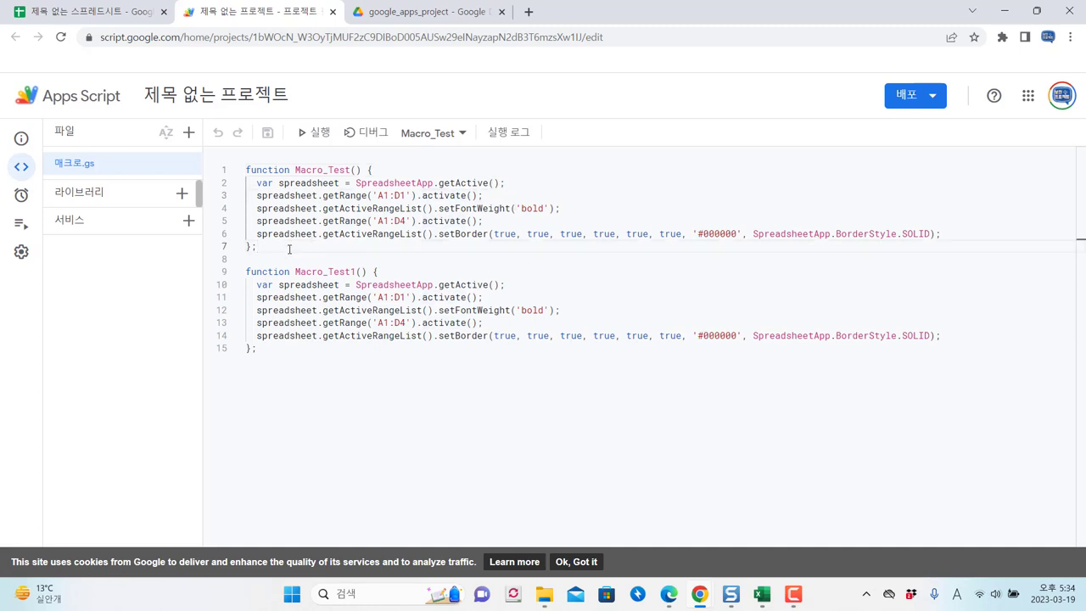
pyautogui.moveTo(289, 249); pyautogui.dragTo(219, 158)
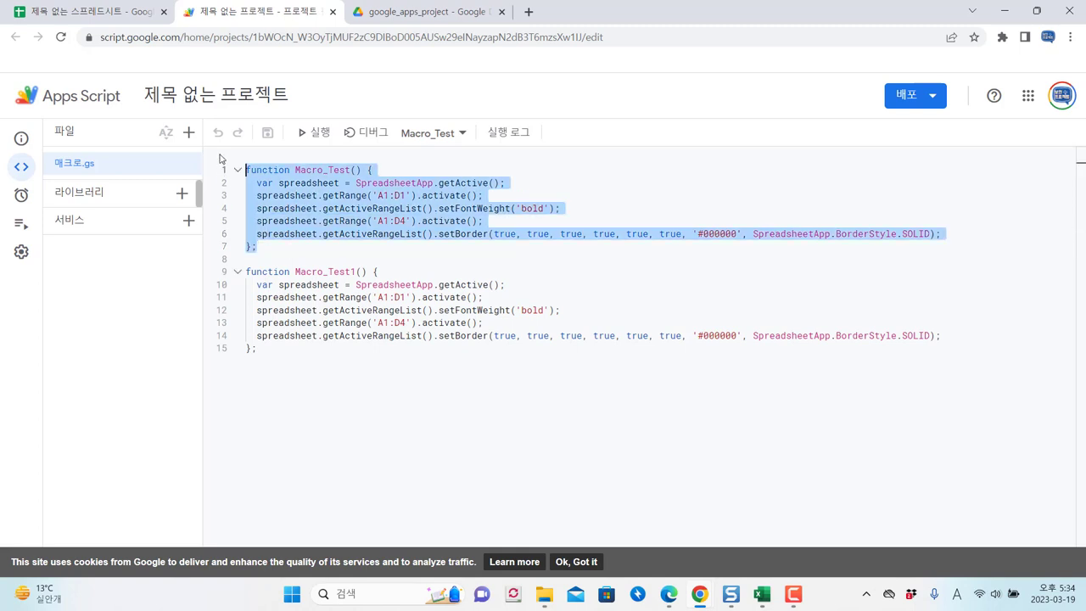
pyautogui.press('Delete')
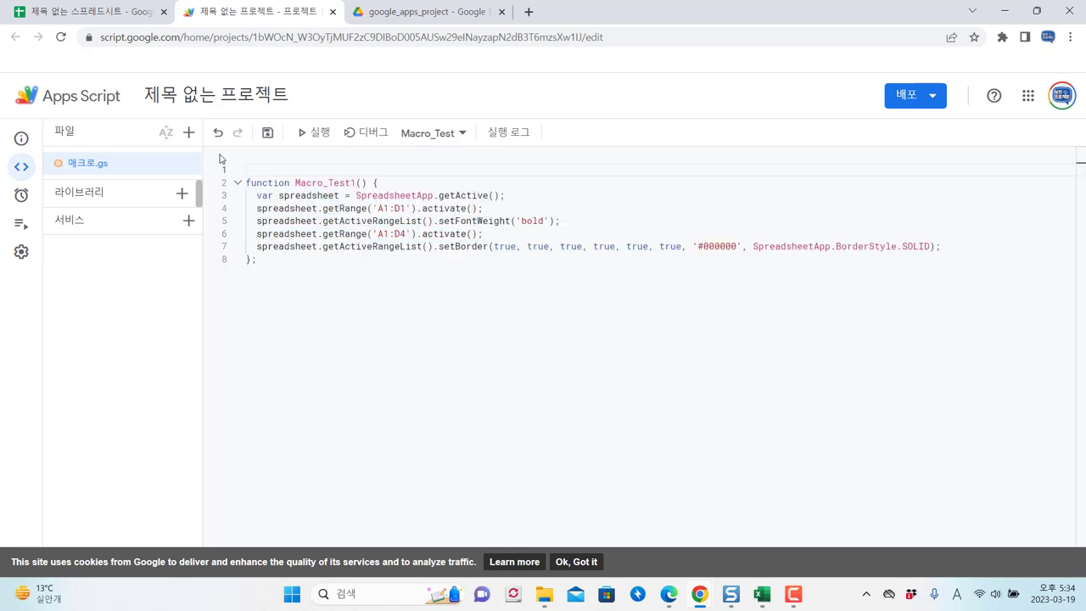
pyautogui.press('Delete')
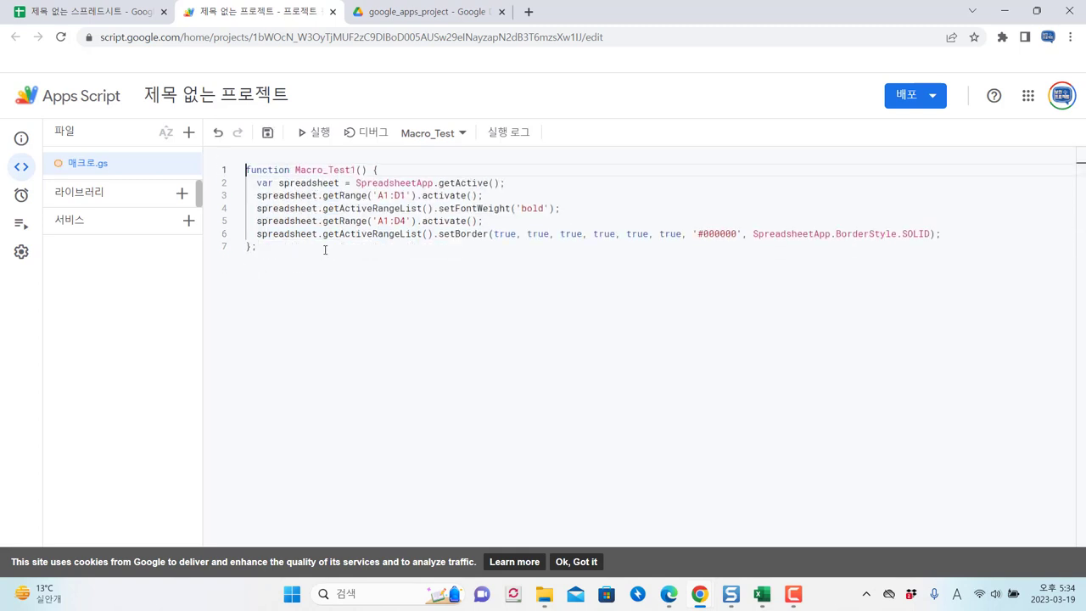
pyautogui.hotkey('ctrl', 's')
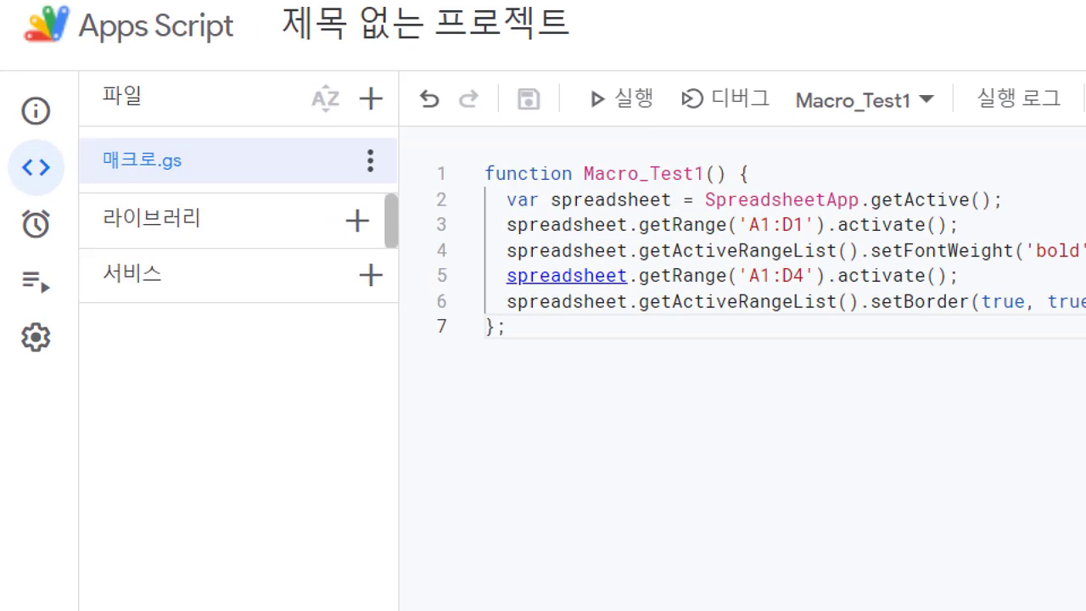
# Step: Examine the Macro_Test1 function's code in the script editor
pyautogui.moveTo(102, 132)
pyautogui.mouseDown()
pyautogui.moveTo(226, 176)
pyautogui.moveTo(295, 133)
pyautogui.mouseUp()
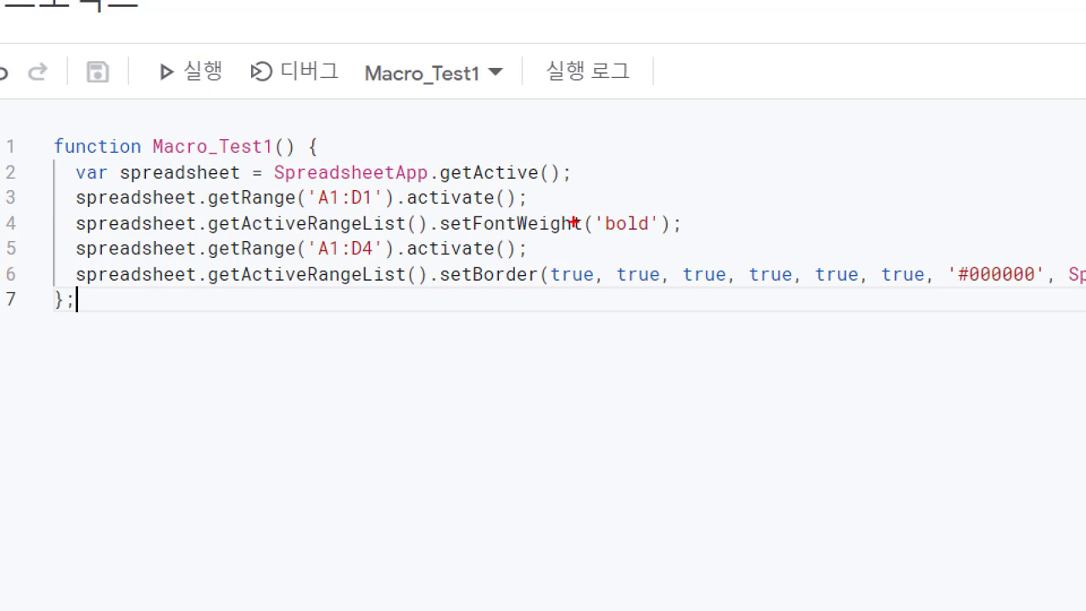
pyautogui.moveTo(752, 126)
pyautogui.mouseDown()
pyautogui.moveTo(791, 135)
pyautogui.moveTo(787, 152)
pyautogui.mouseUp()
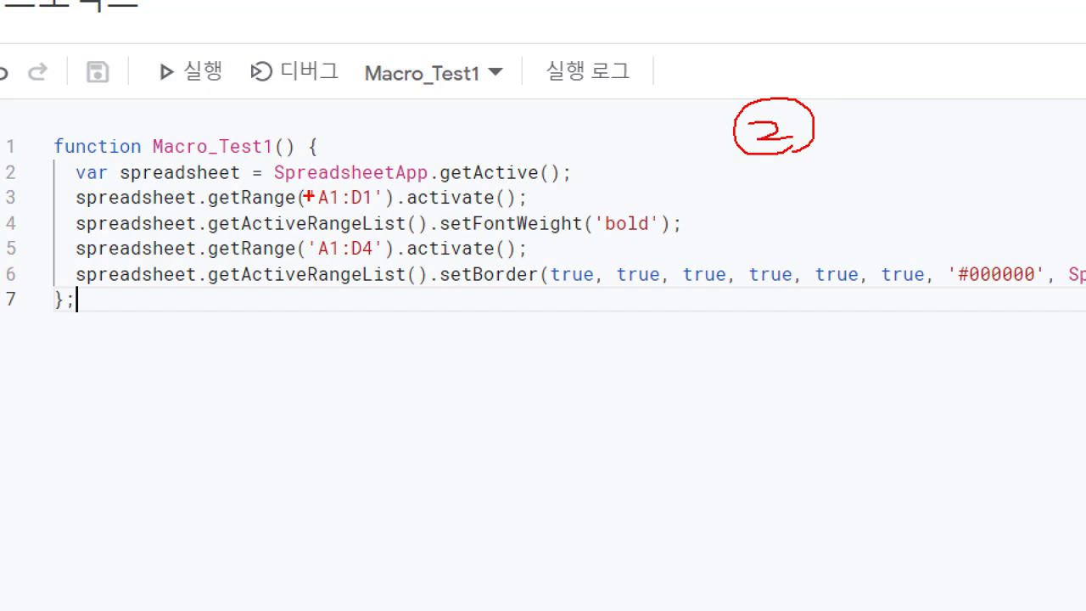
pyautogui.press('Escape')
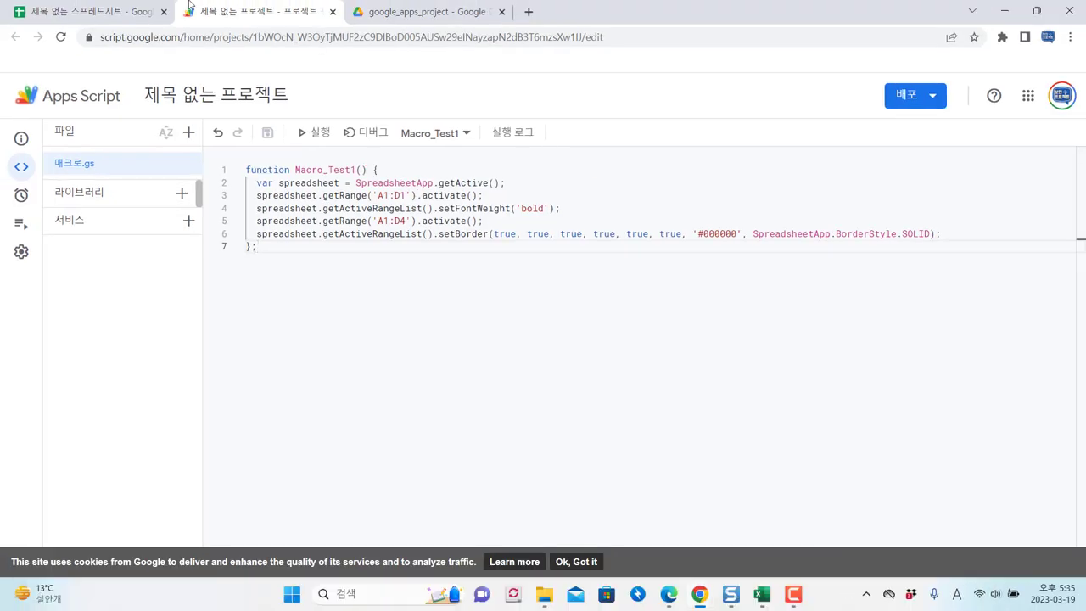
# Step: View the spreadsheet's sheet 시트1 and the google_apps_project Drive folder, and return to the Macro_Test1 code
pyautogui.click(127, 11)
pyautogui.hotkey('ctrl', '1')
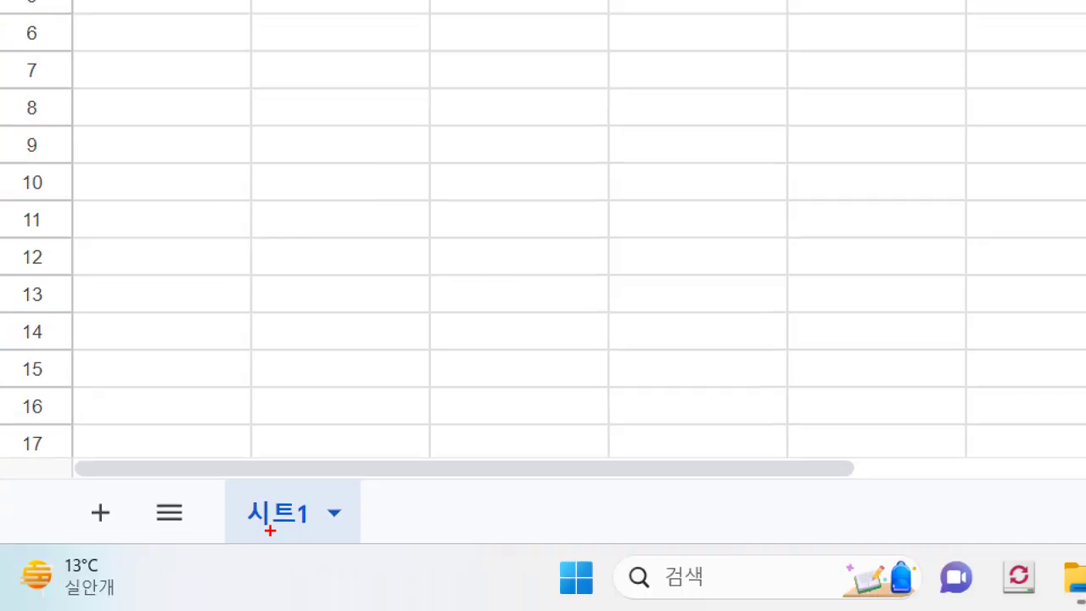
pyautogui.moveTo(270, 530); pyautogui.dragTo(252, 524)
pyautogui.press('Escape')
pyautogui.click(424, 11)
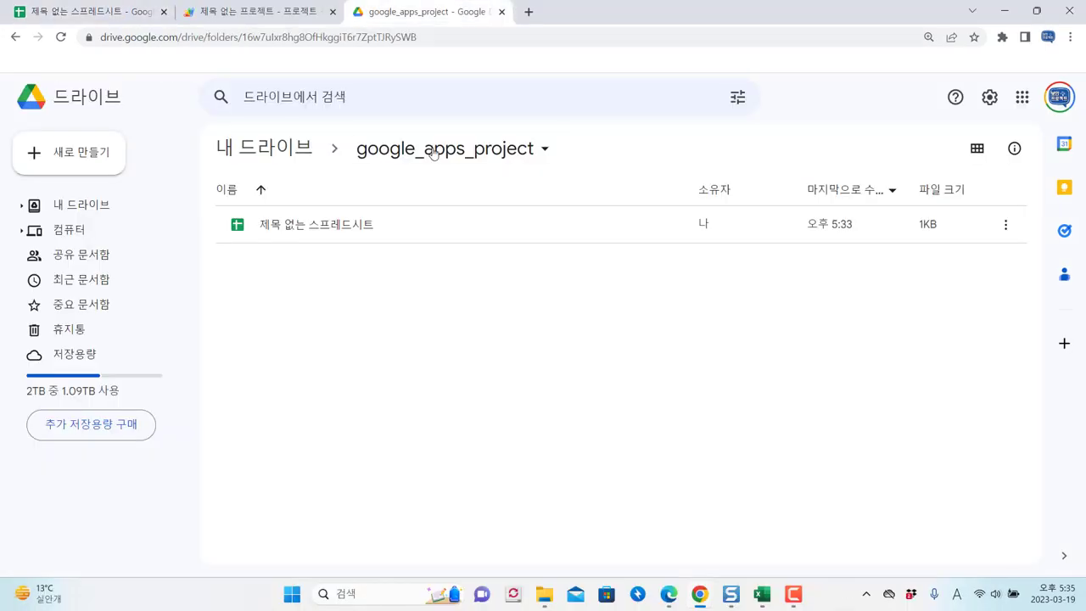
pyautogui.click(254, 11)
pyautogui.hotkey('ctrl', '1')
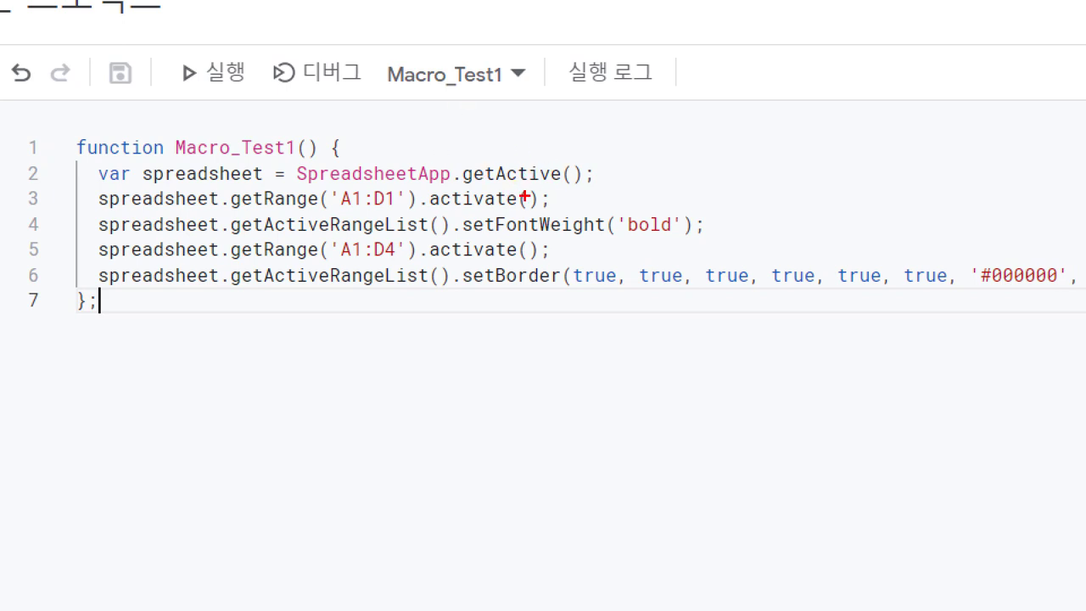
pyautogui.moveTo(599, 153); pyautogui.dragTo(612, 144)
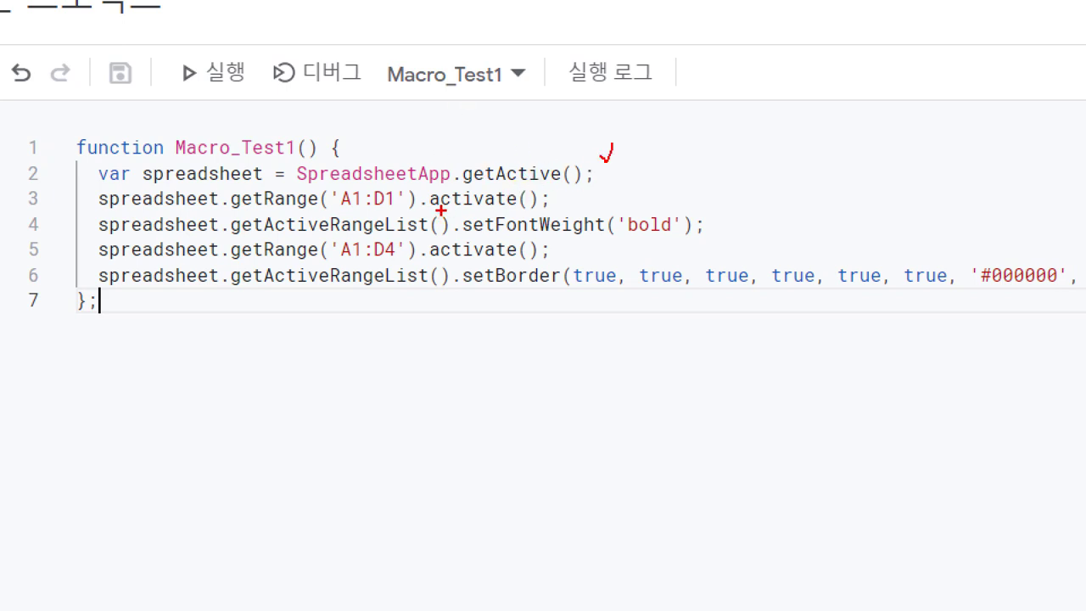